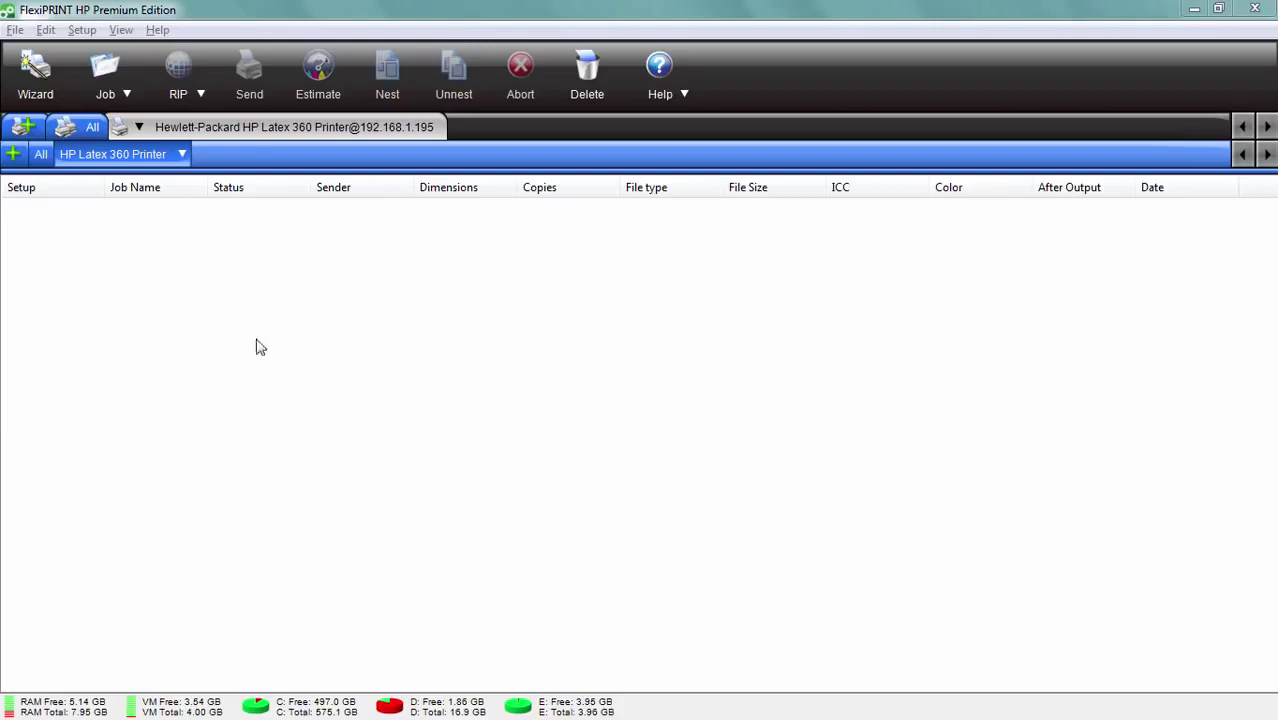
# Queue the fashionmoon image as a new job, with its job properties set to open.
pyautogui.click(110, 97)
pyautogui.click(122, 120)
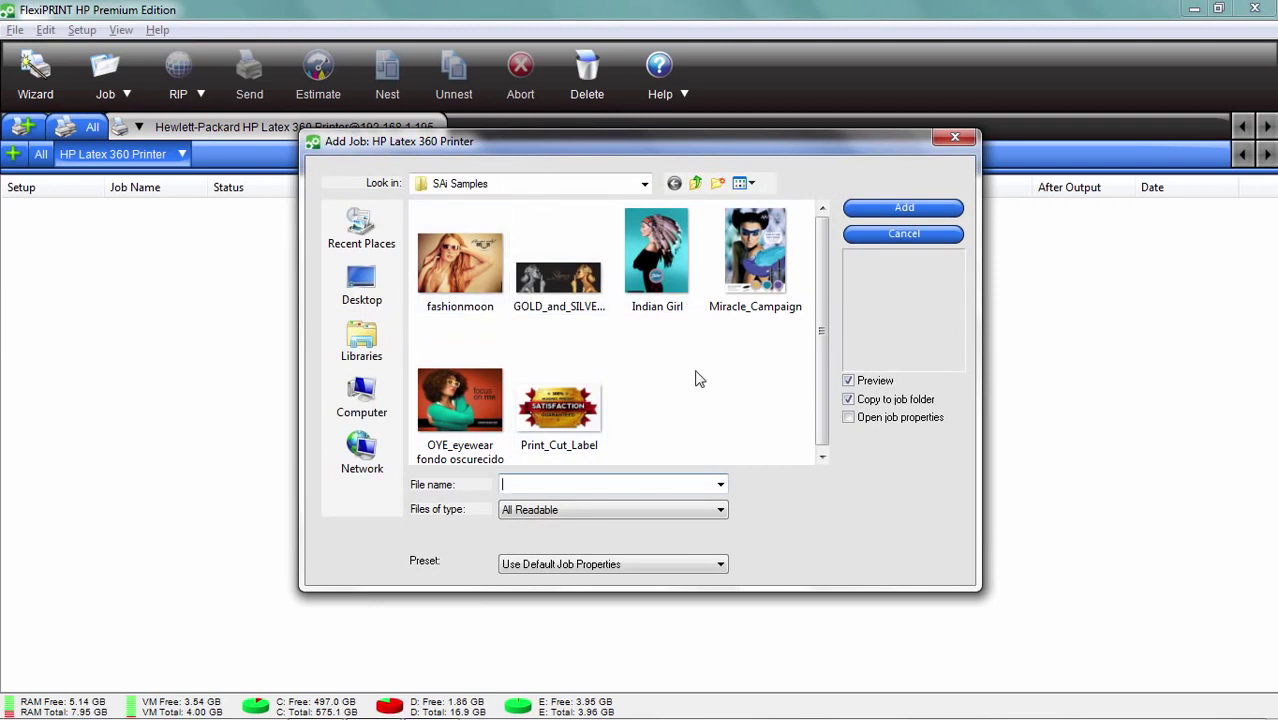
pyautogui.click(458, 262)
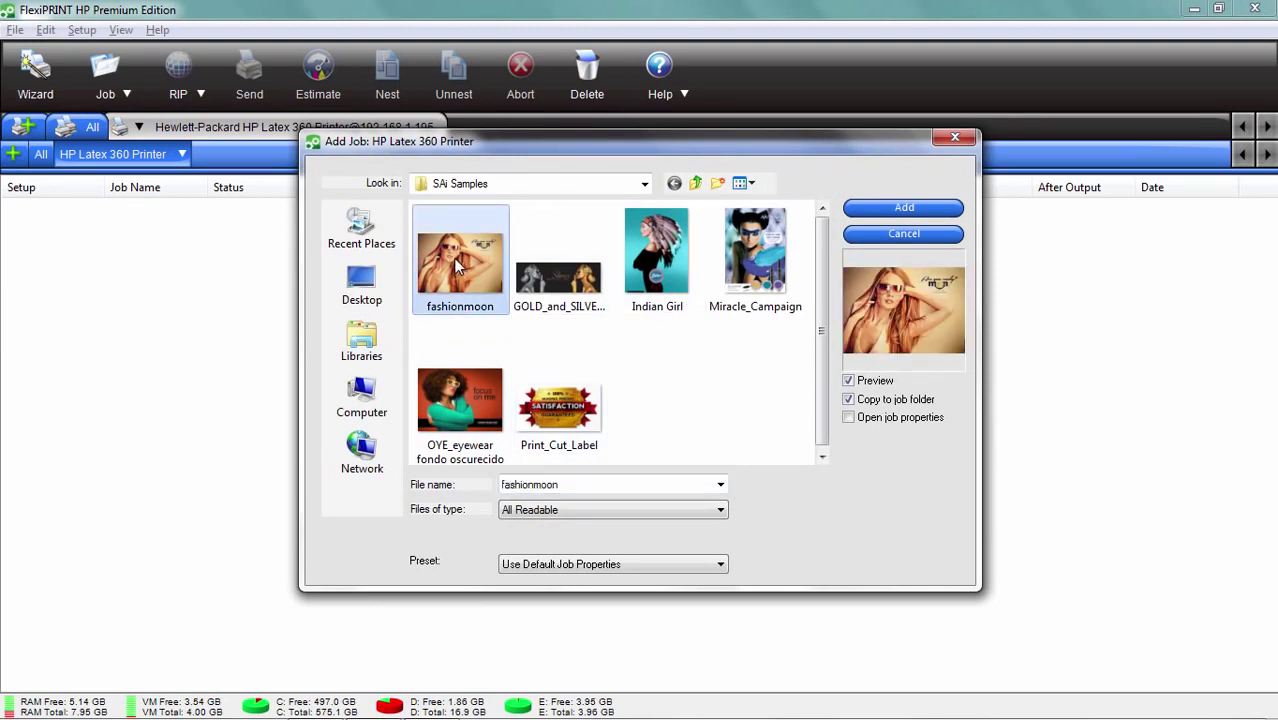
pyautogui.click(852, 420)
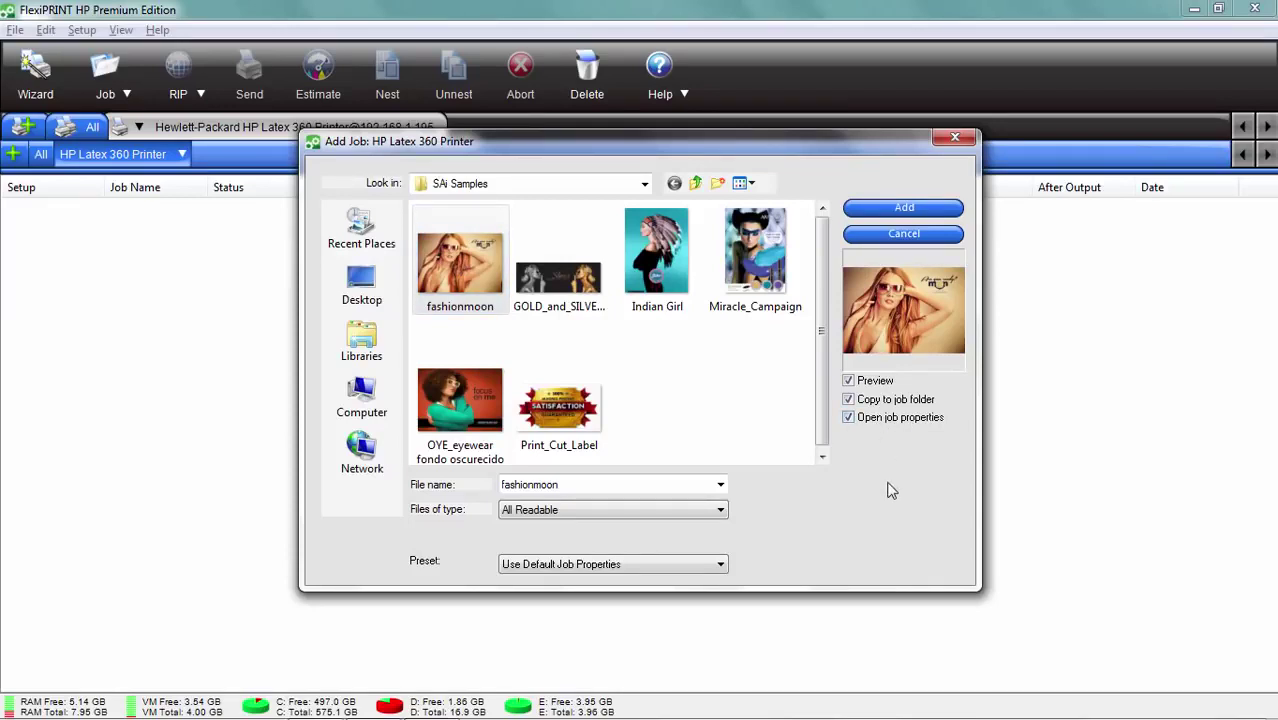
pyautogui.click(899, 210)
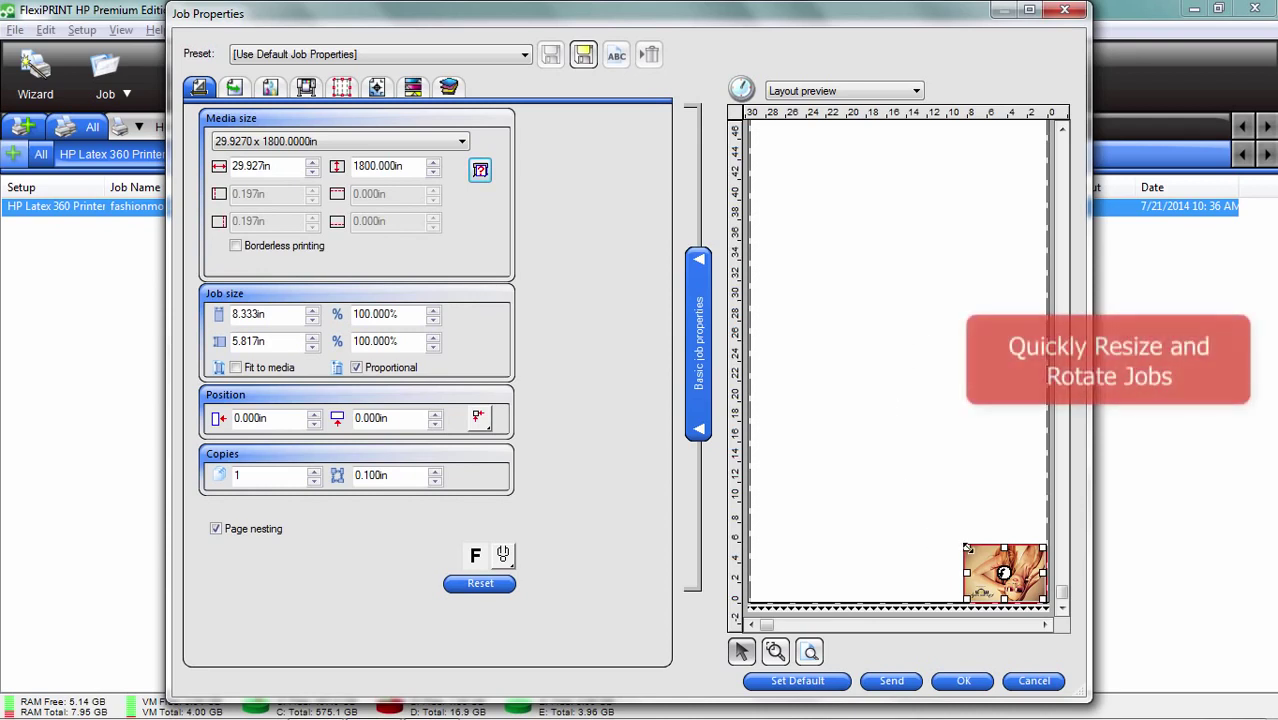
# Scale the fashionmoon job to 10.625 × 7.417 in (127.505%), ending in landscape orientation.
pyautogui.moveTo(967, 548); pyautogui.dragTo(886, 491)
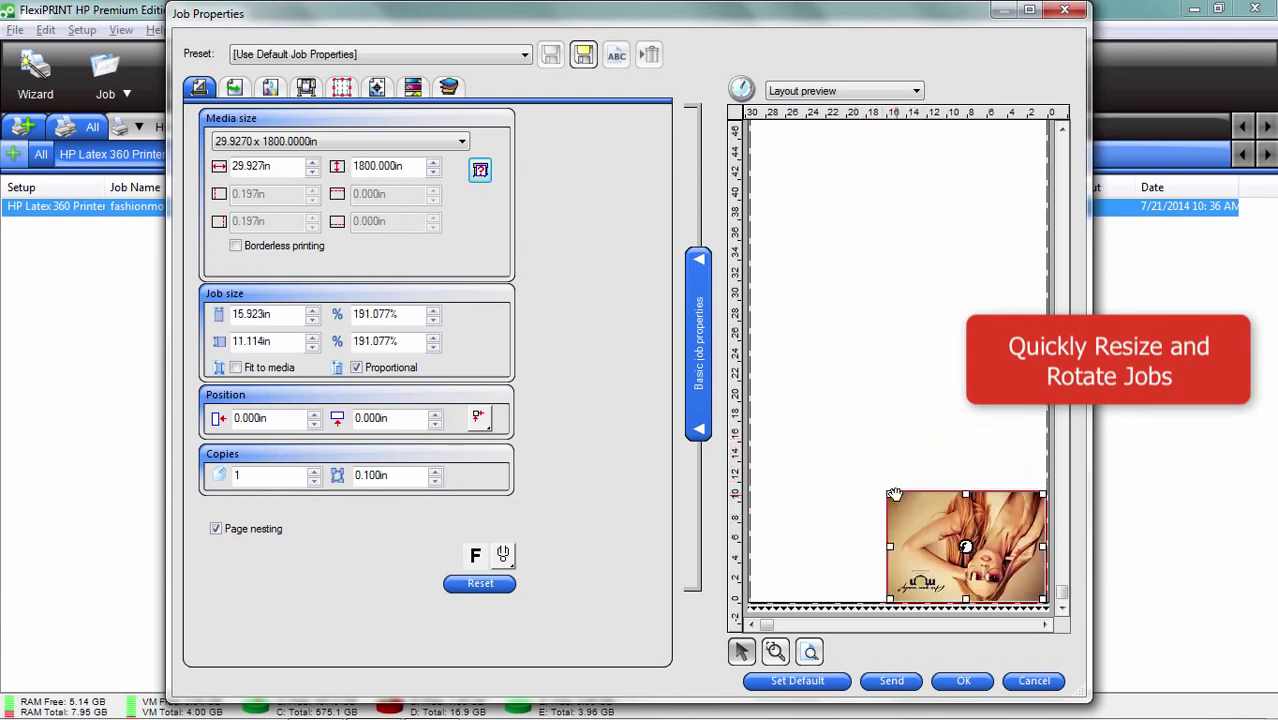
pyautogui.click(965, 548)
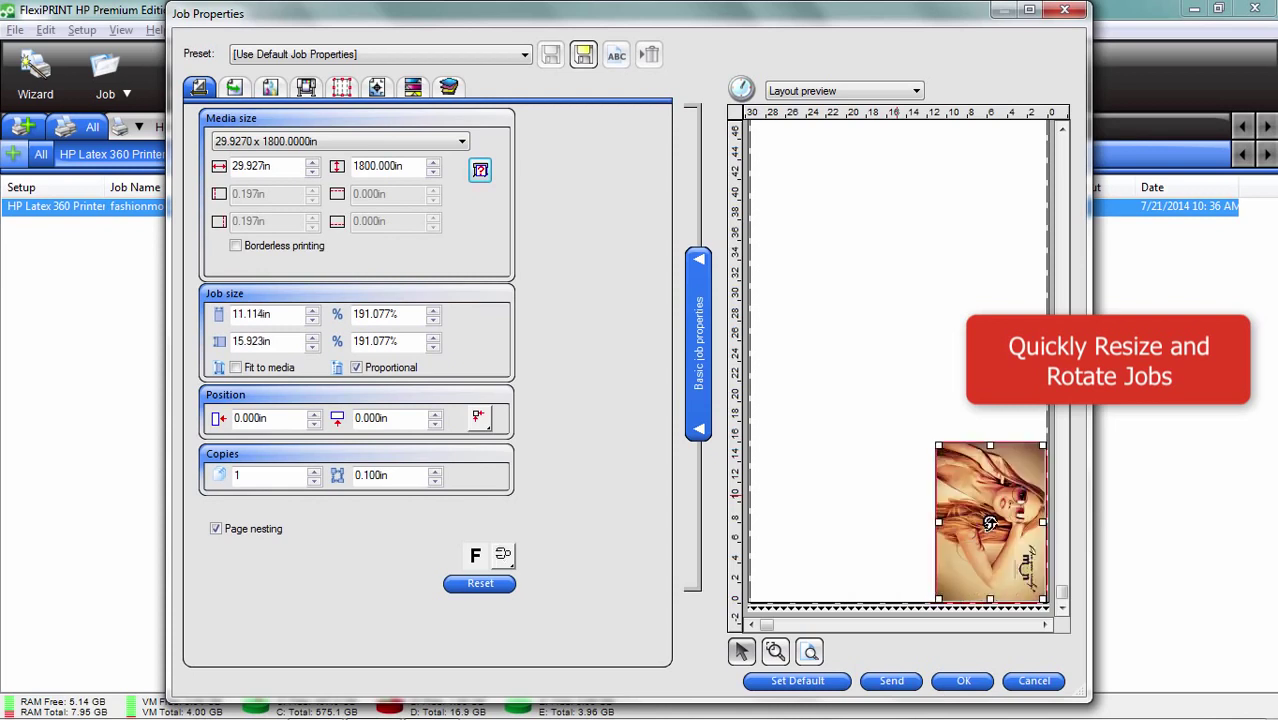
pyautogui.click(989, 523)
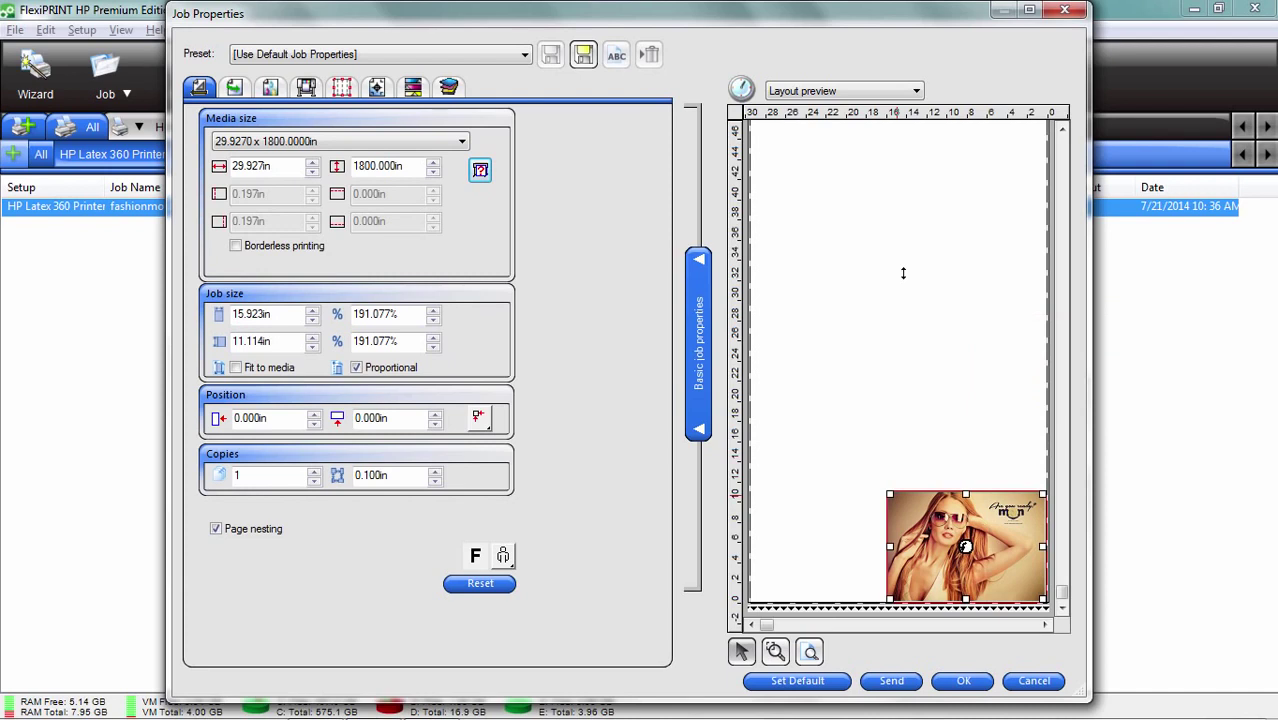
pyautogui.moveTo(892, 496); pyautogui.dragTo(941, 530)
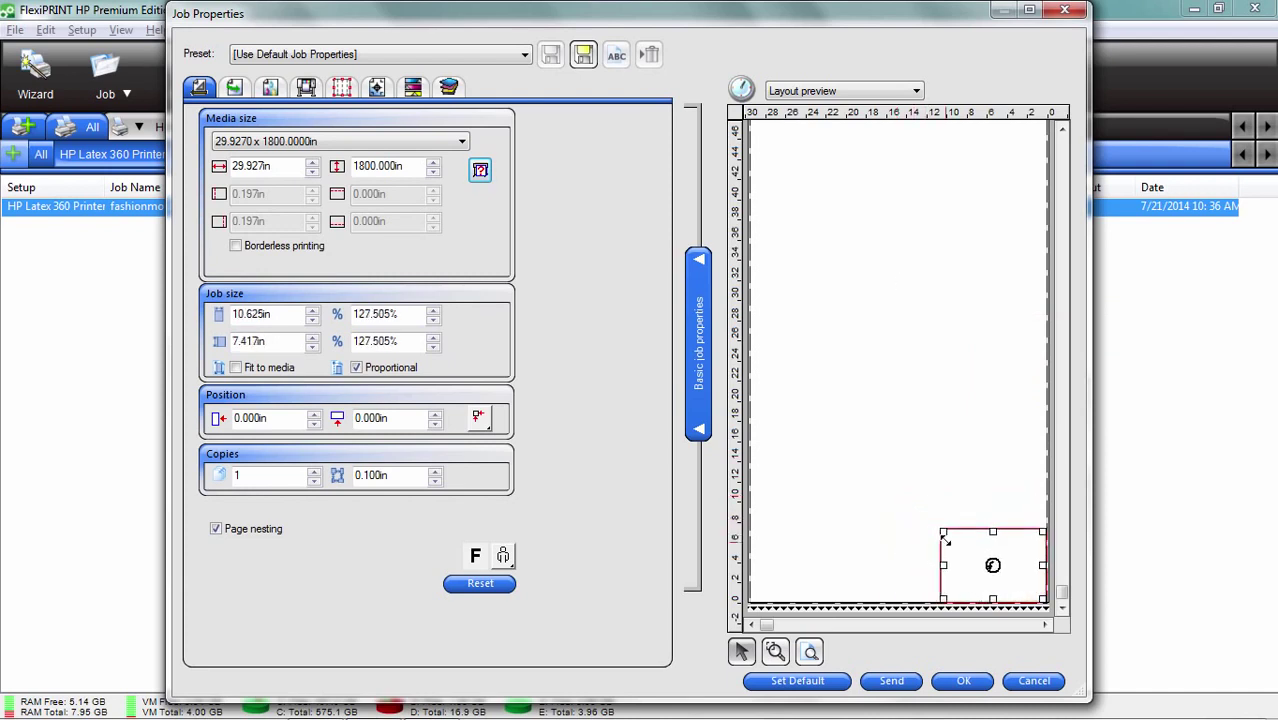
# Set 4 copies with 0.900 in spacing and place them at 1.487 in by 0.093 in.
pyautogui.click(314, 471)
pyautogui.click(314, 471)
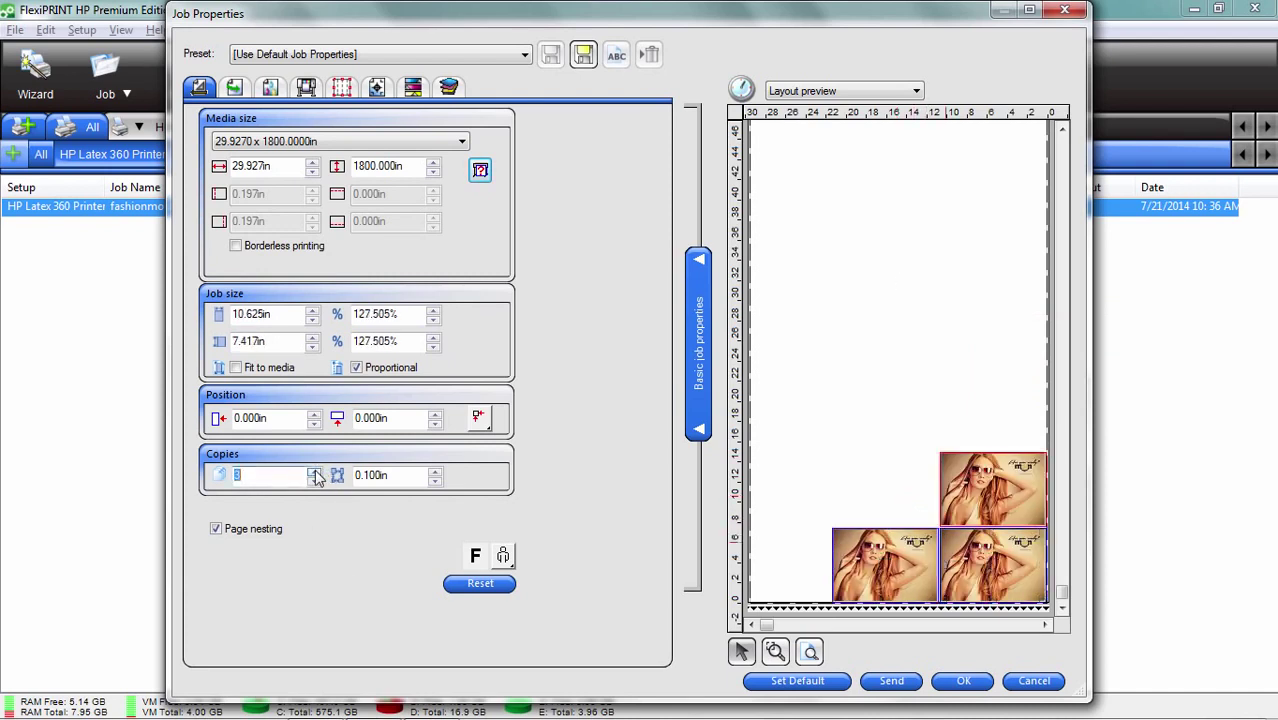
pyautogui.click(314, 471)
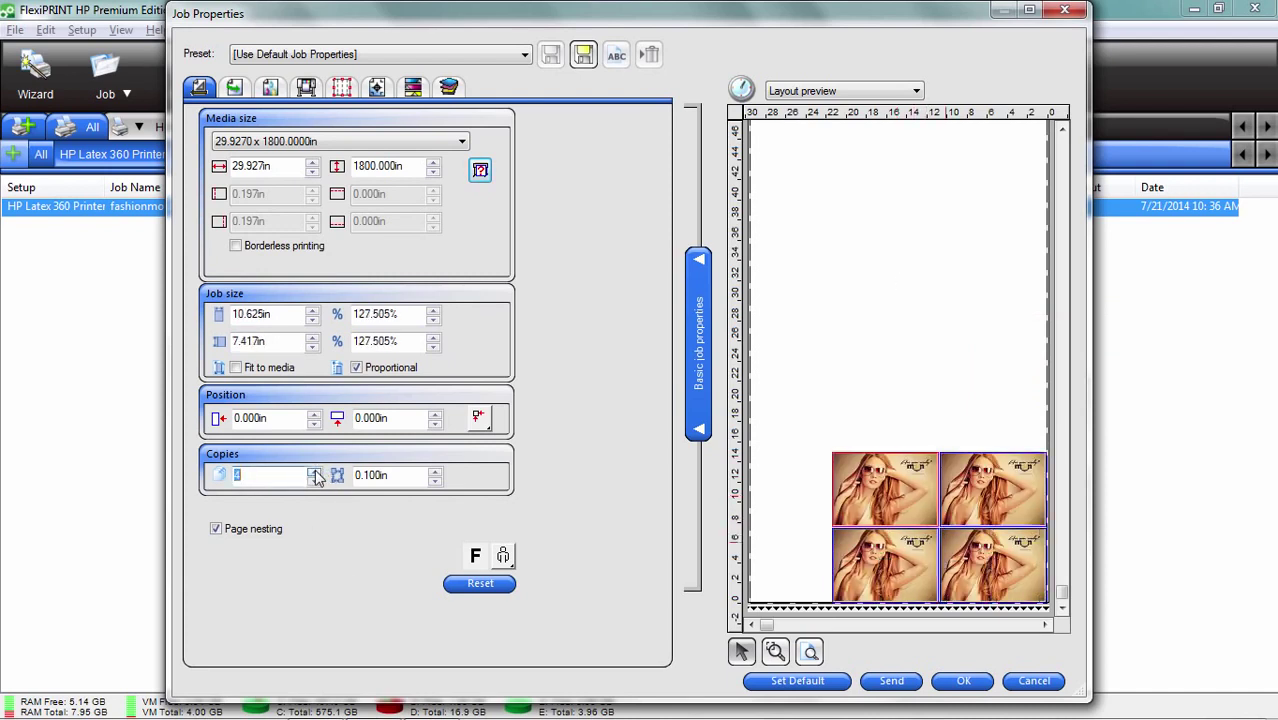
pyautogui.click(434, 480)
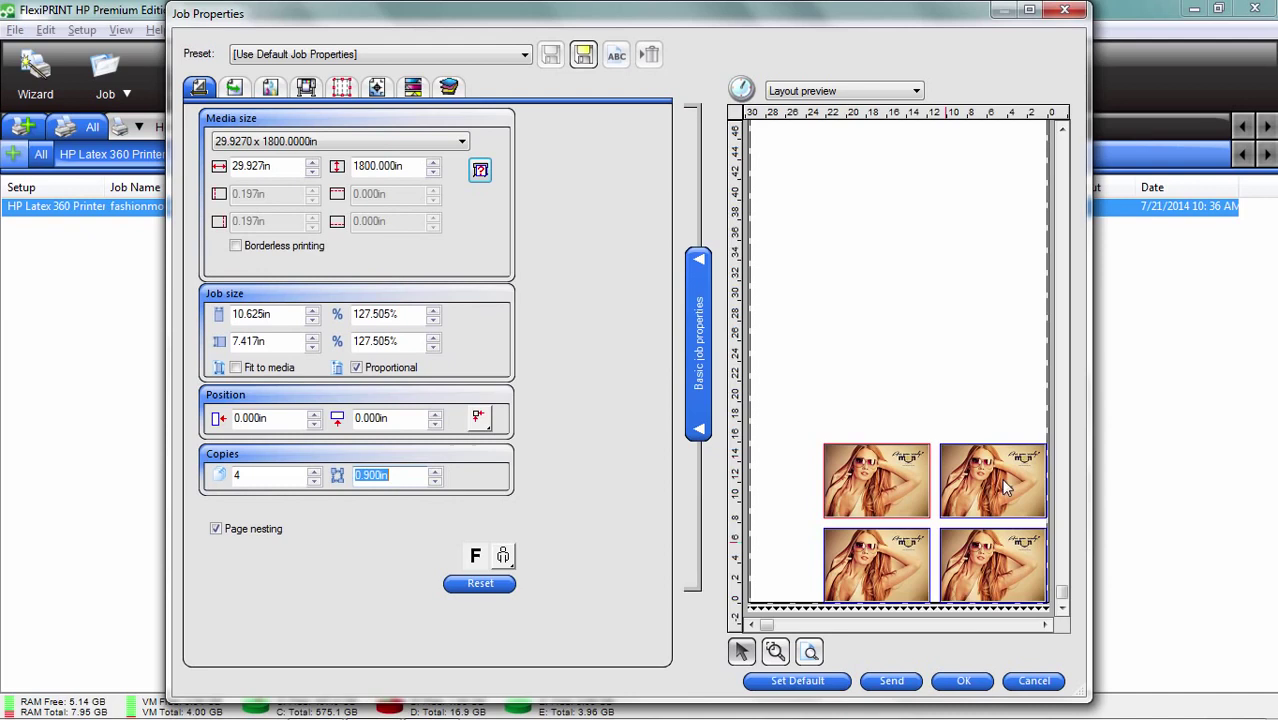
pyautogui.moveTo(1003, 568); pyautogui.dragTo(976, 579)
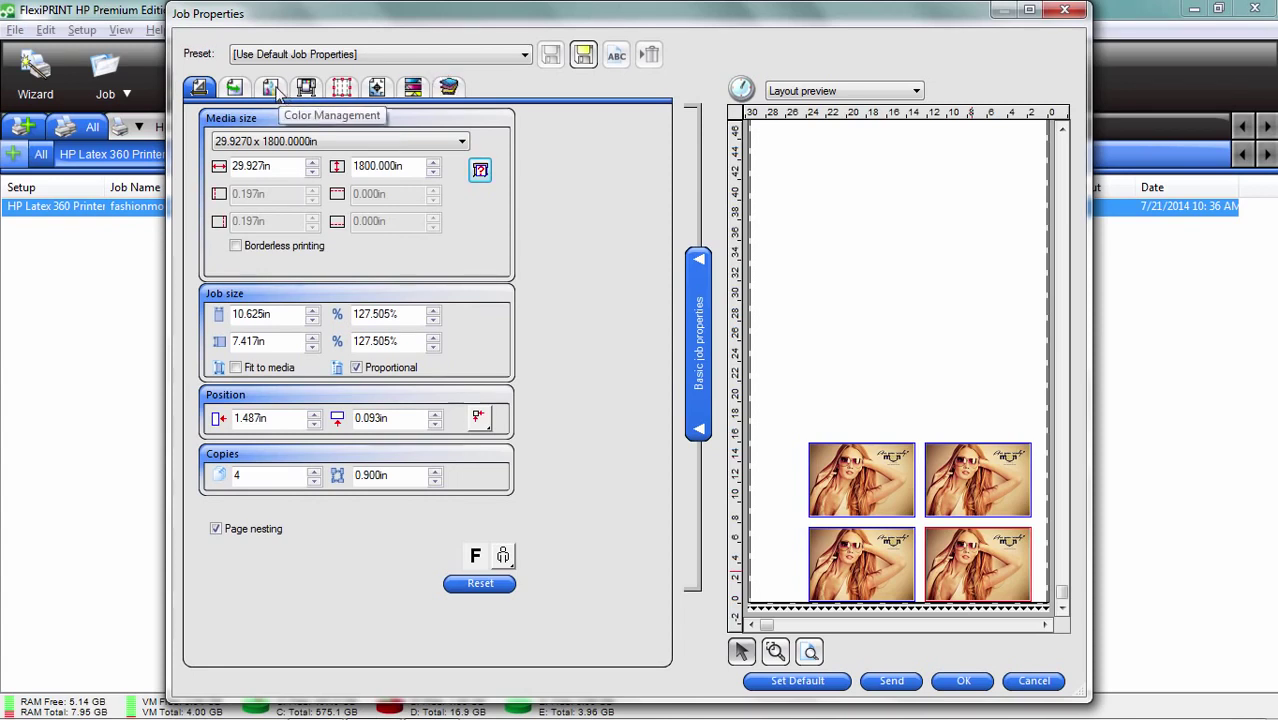
# Review the Color Management output profiles, keeping 3M IJ25-10_10p_CMYKcm_80.icc.
pyautogui.click(274, 90)
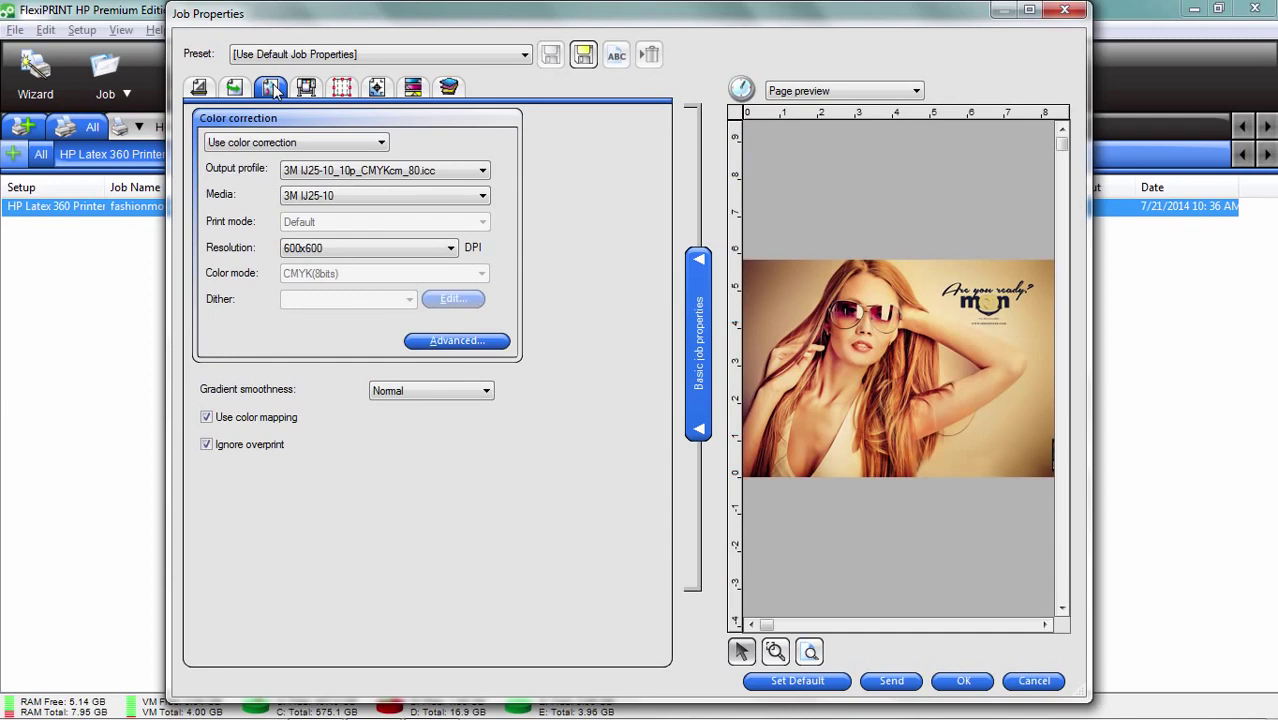
pyautogui.click(483, 172)
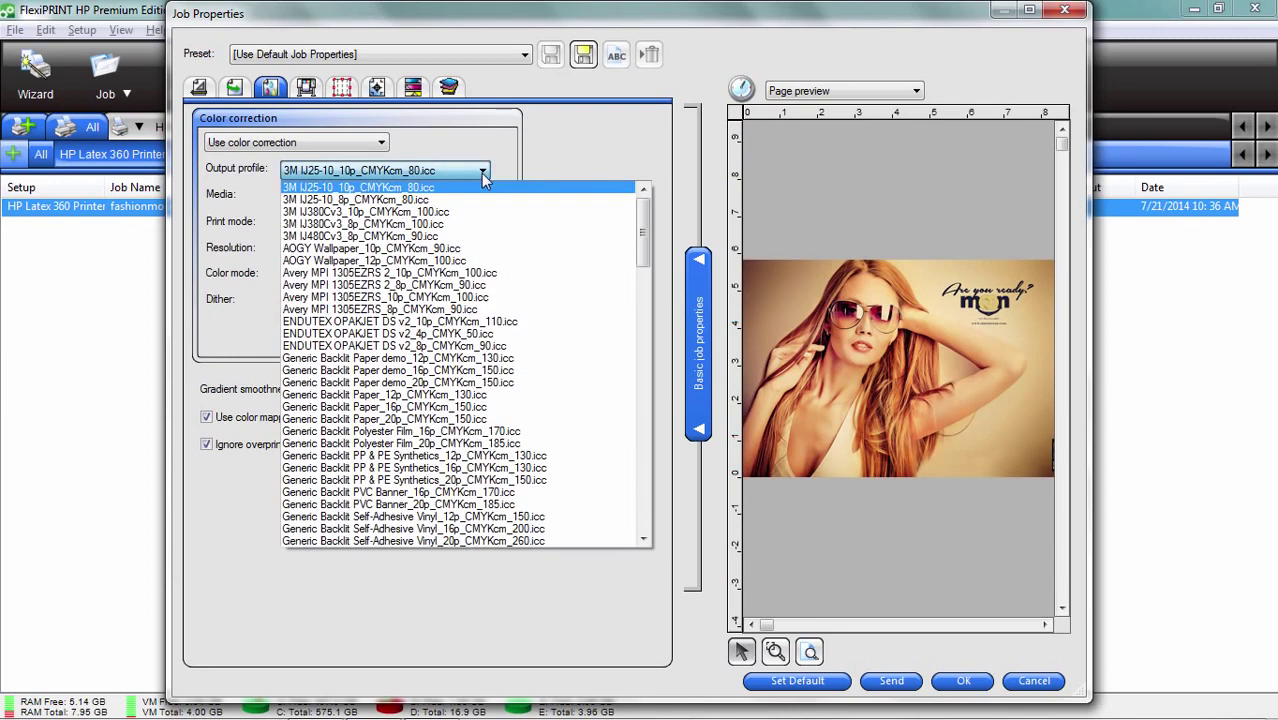
pyautogui.click(574, 148)
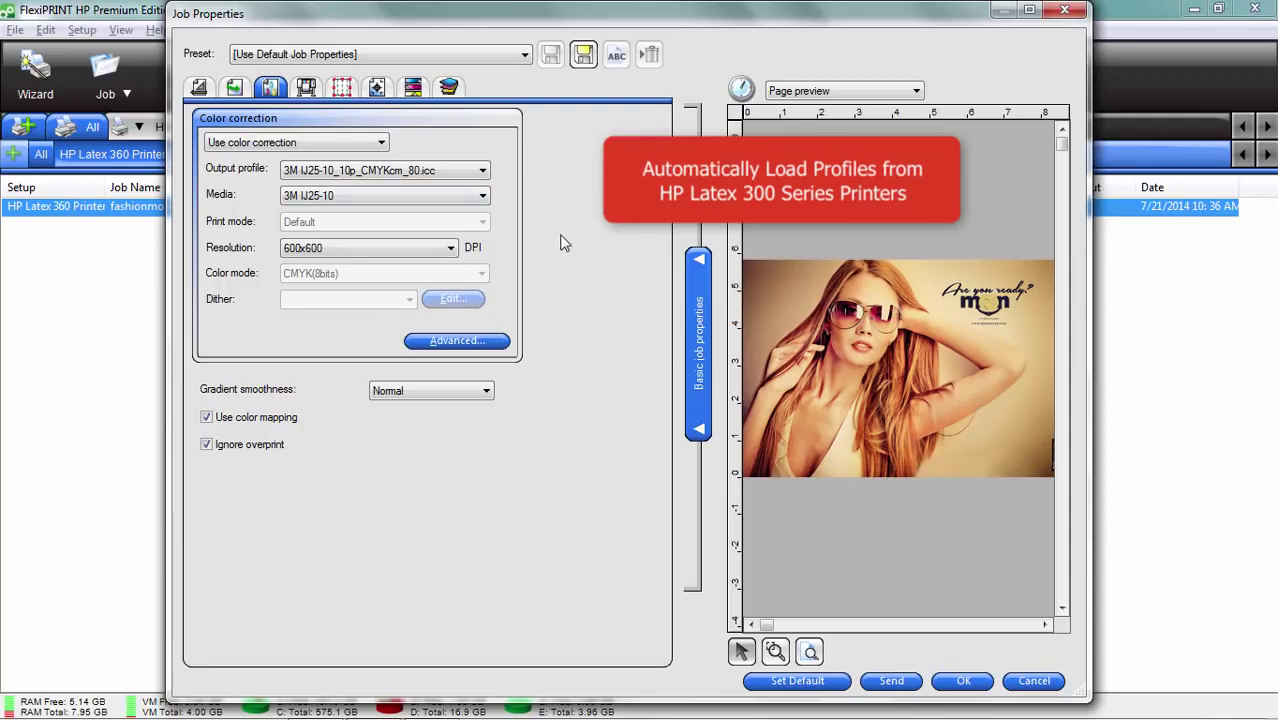
# Set even tiling of 3 tiles across and 2 tiles down.
pyautogui.click(341, 88)
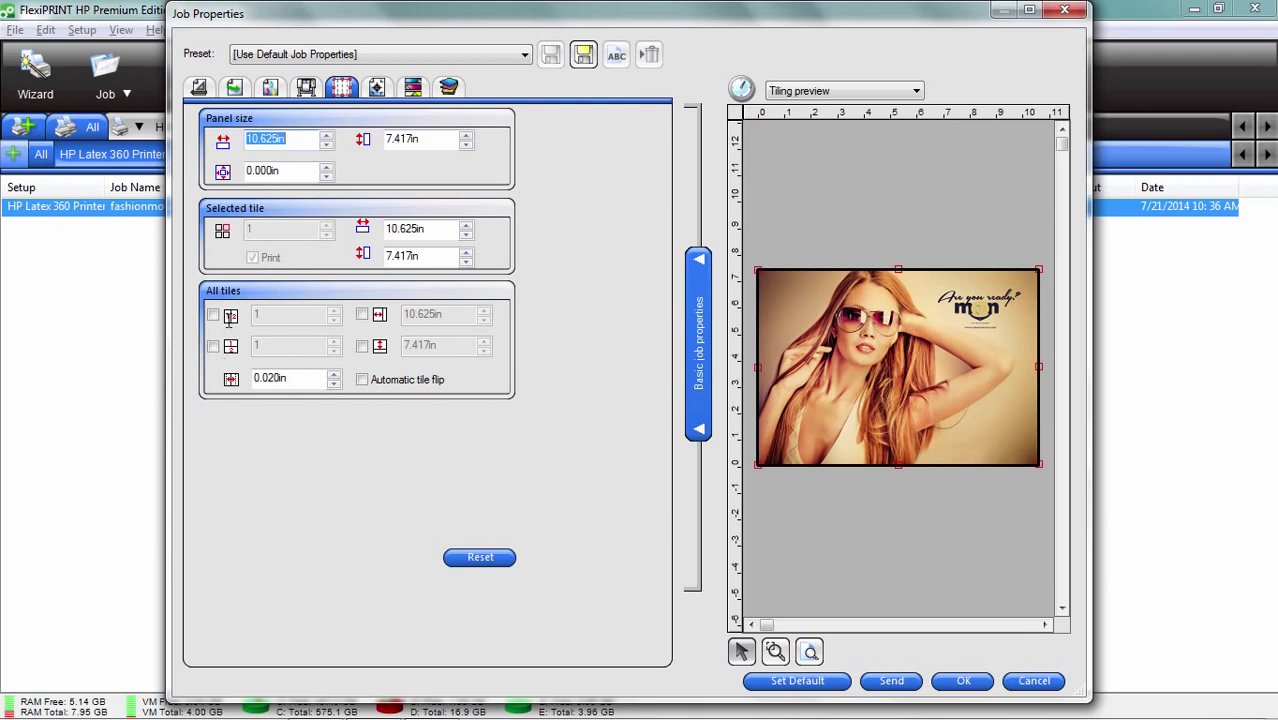
pyautogui.click(213, 315)
pyautogui.click(213, 346)
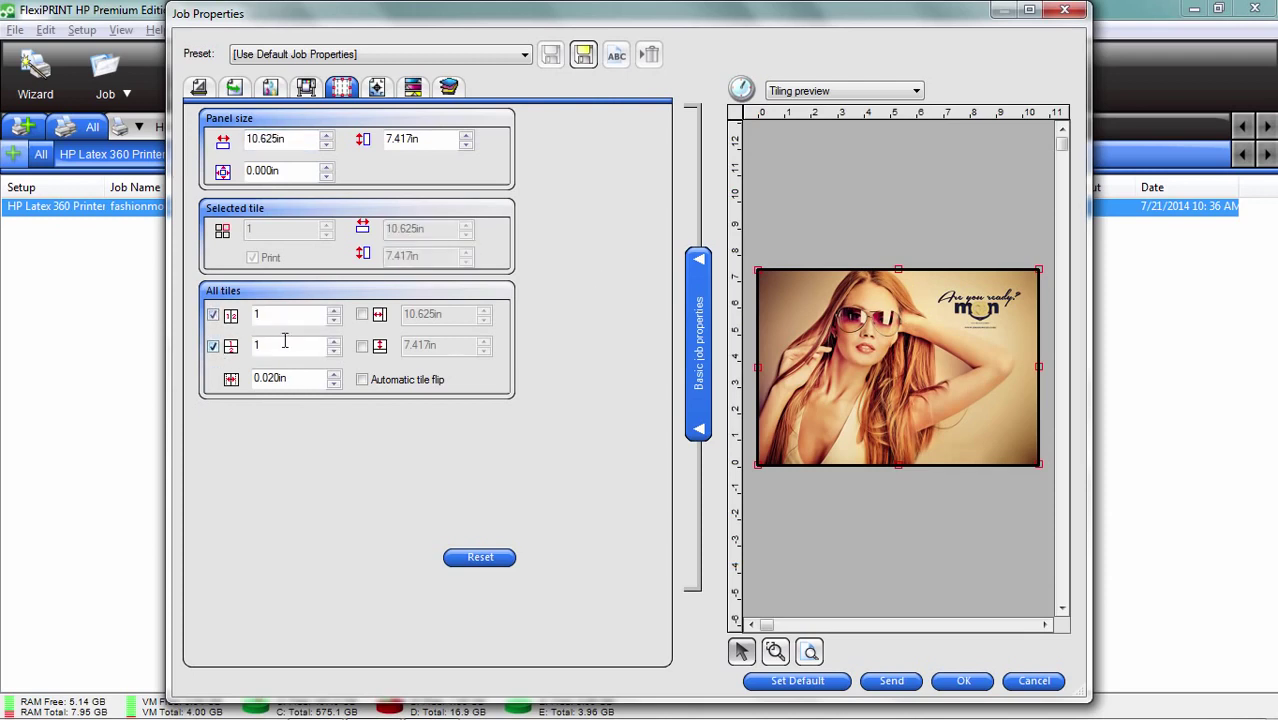
pyautogui.click(334, 312)
pyautogui.click(334, 312)
pyautogui.click(334, 342)
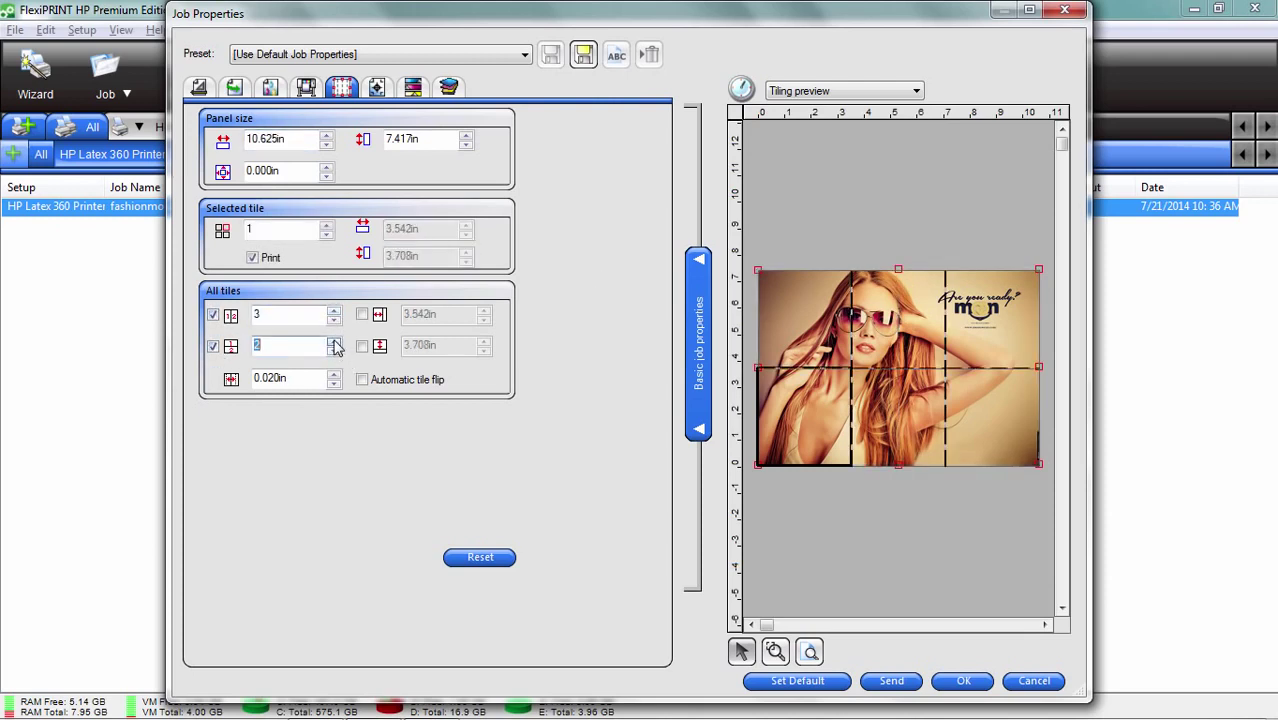
# Switch to manual tiling, narrow the first column to 1.983 in and lower the horizontal seam.
pyautogui.click(213, 346)
pyautogui.click(213, 315)
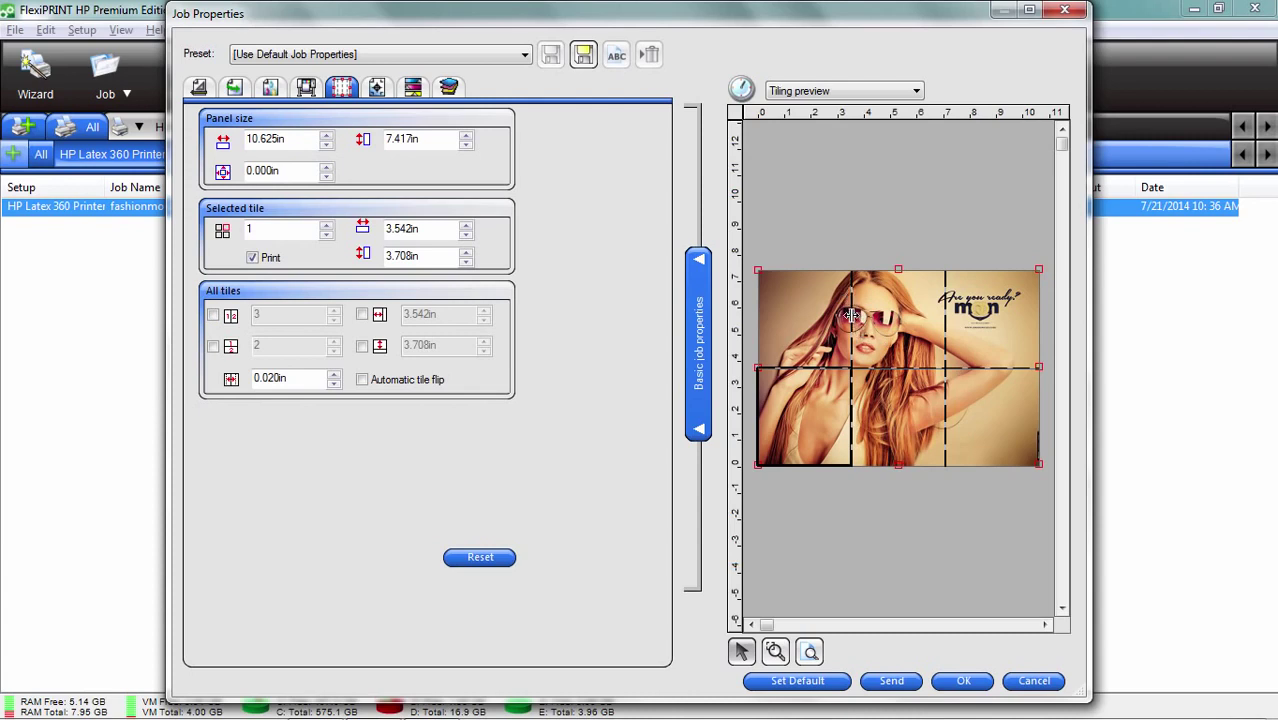
pyautogui.moveTo(851, 316); pyautogui.dragTo(810, 320)
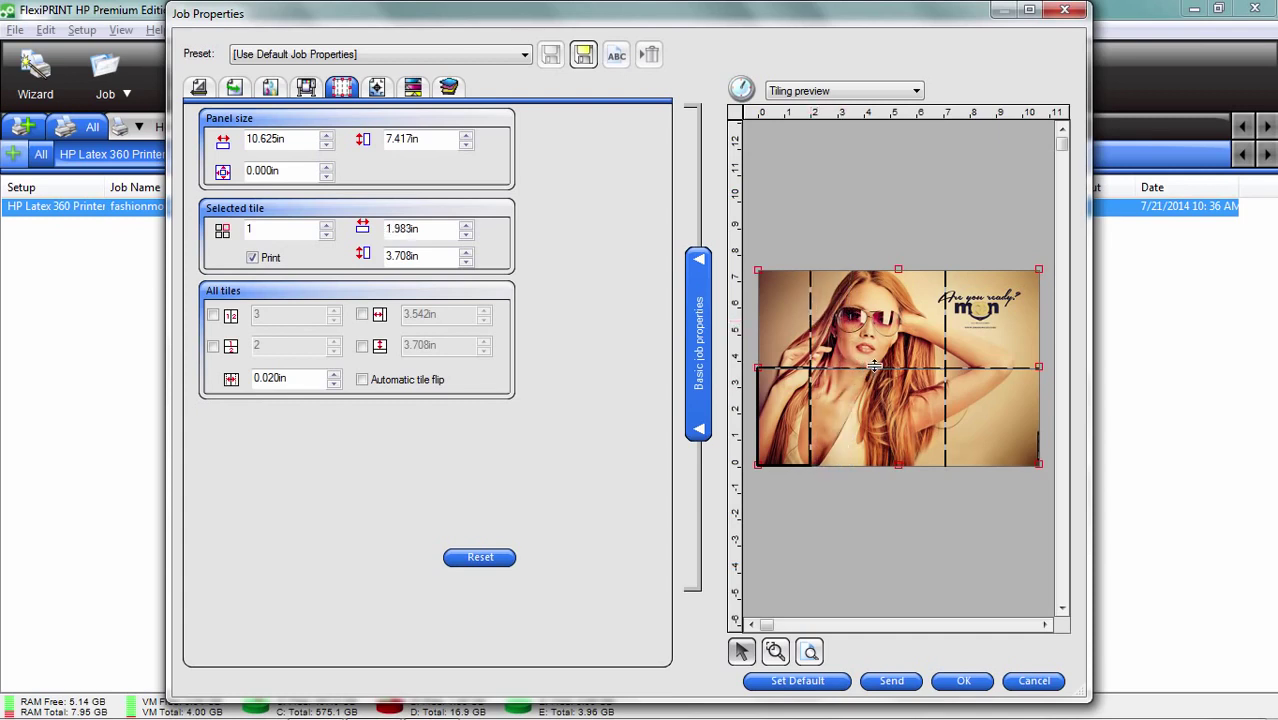
pyautogui.moveTo(868, 359); pyautogui.dragTo(880, 398)
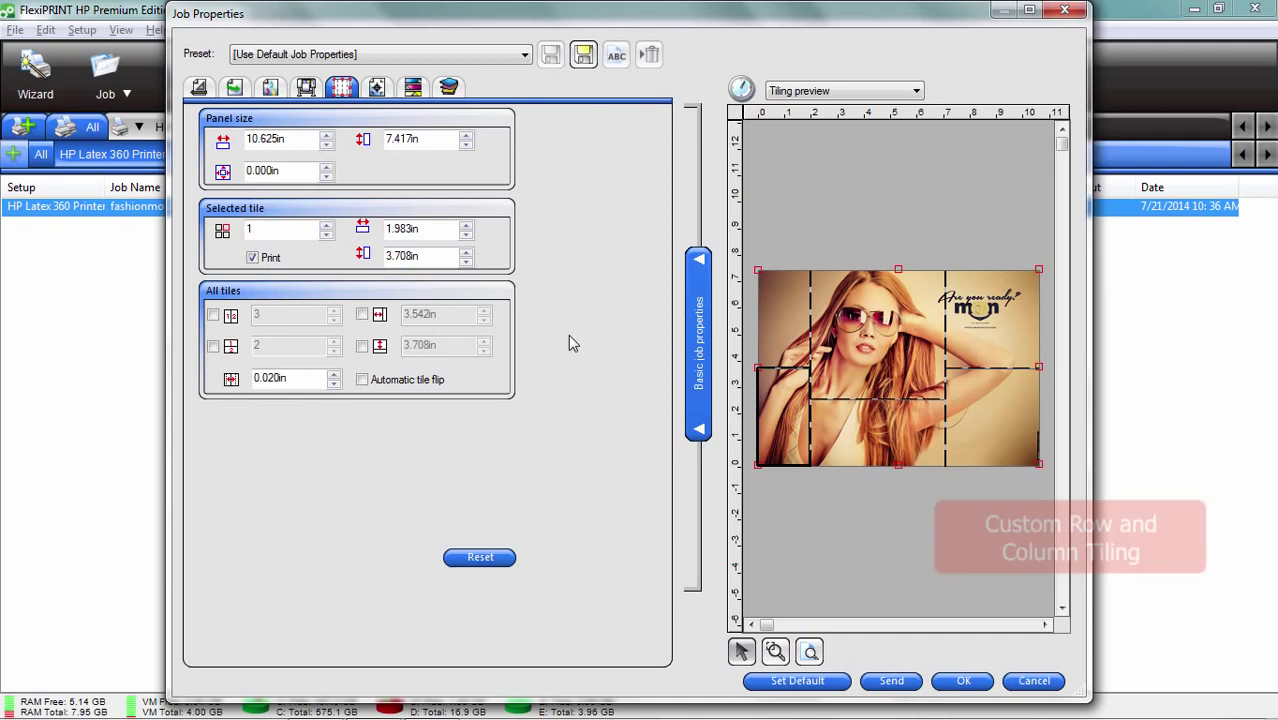
# Exclude every tile except the top-left one from printing.
pyautogui.click(791, 305)
pyautogui.click(791, 425)
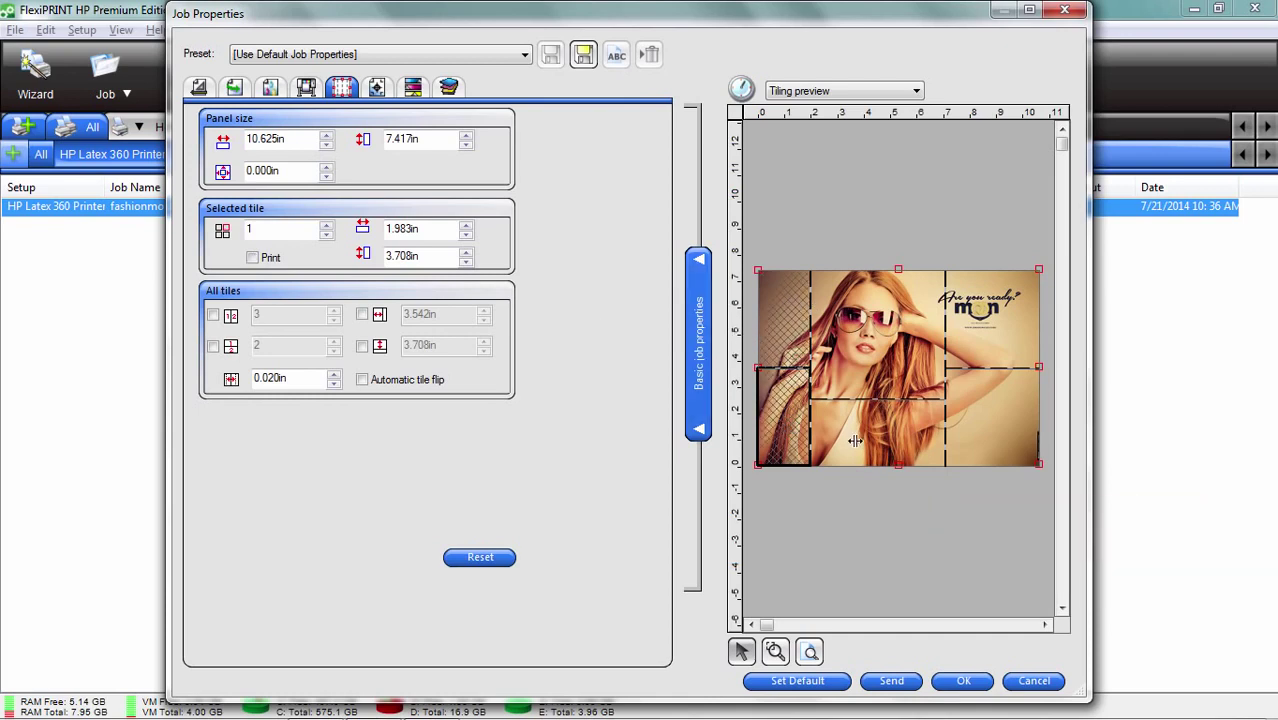
pyautogui.click(884, 425)
pyautogui.click(1004, 416)
pyautogui.click(988, 316)
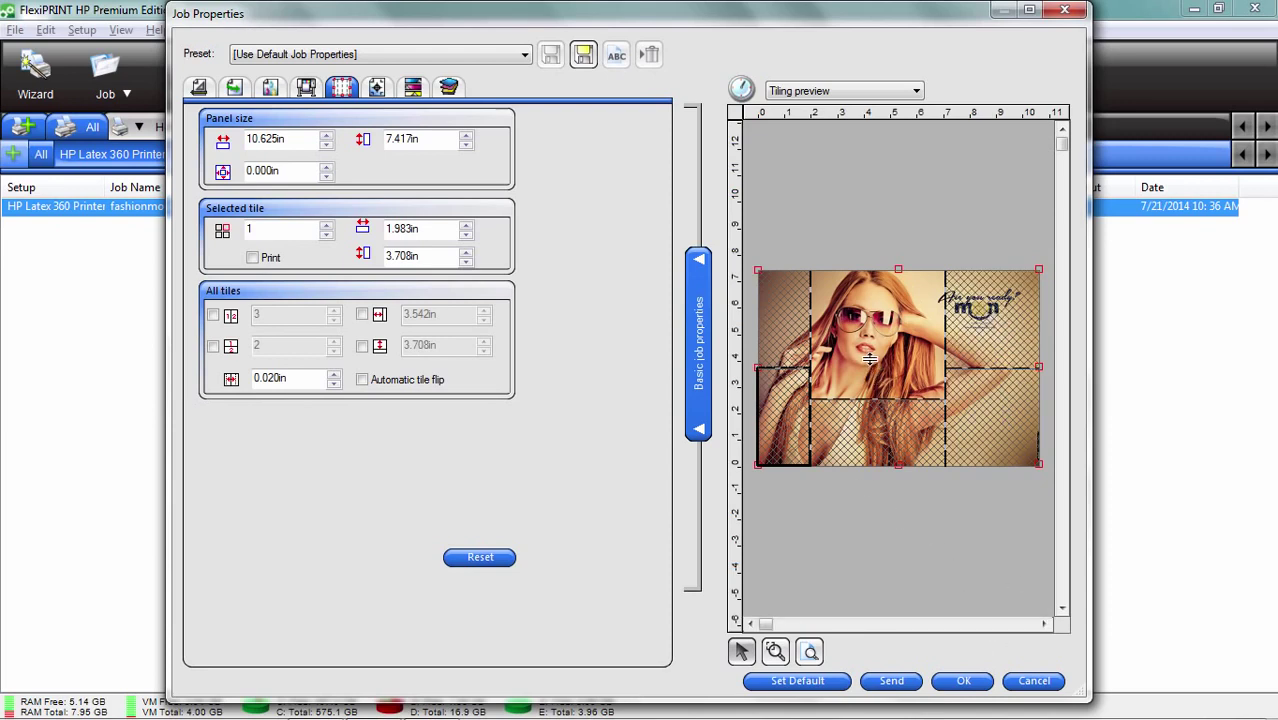
pyautogui.click(800, 328)
pyautogui.click(869, 340)
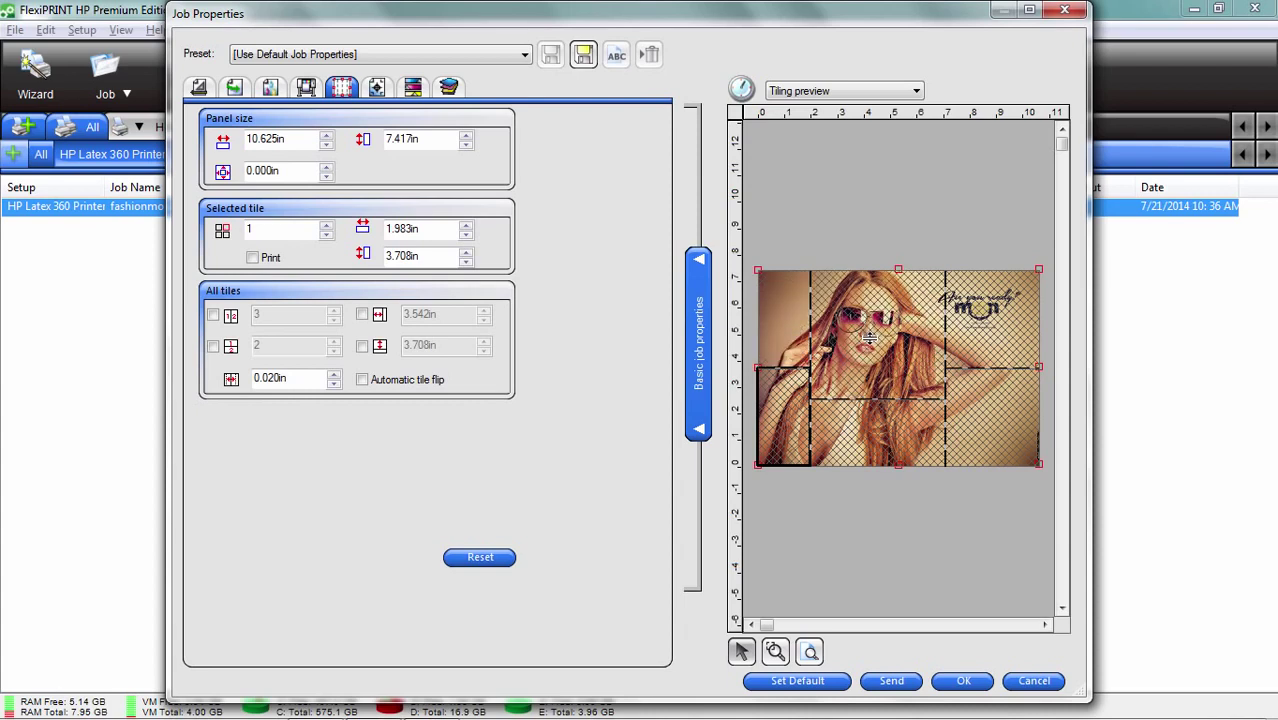
pyautogui.click(802, 425)
pyautogui.click(851, 431)
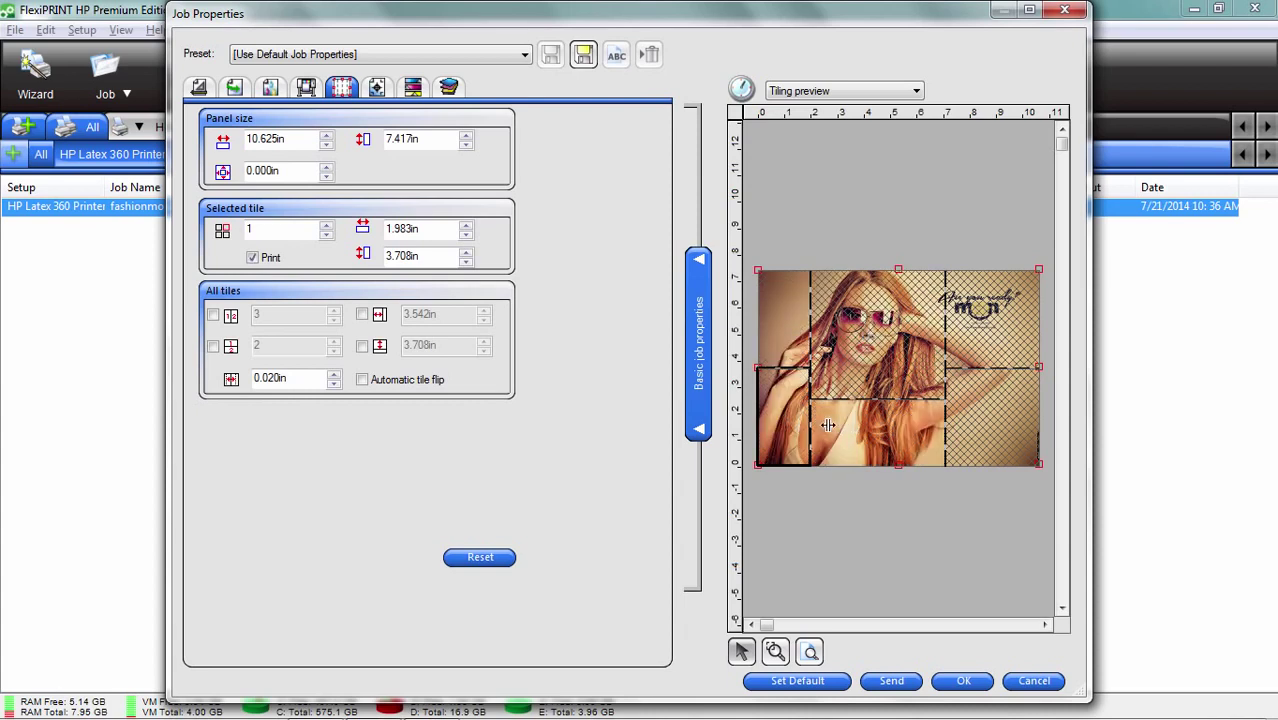
pyautogui.click(857, 432)
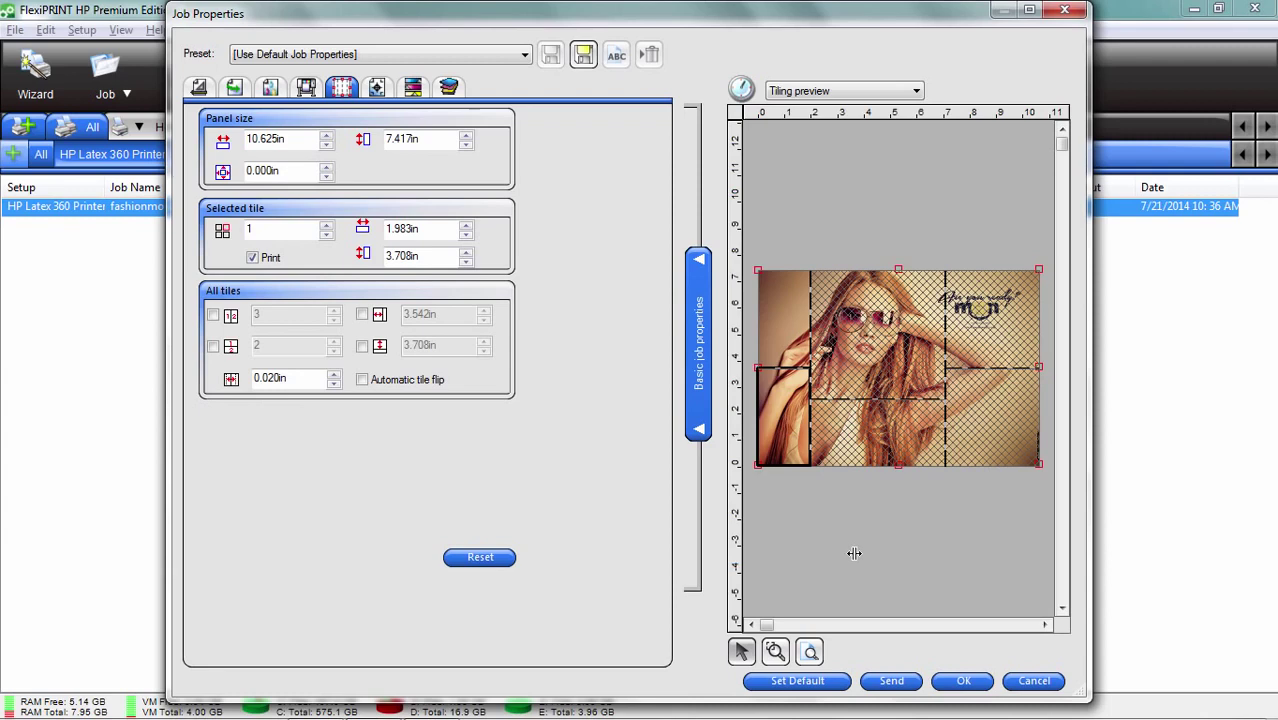
pyautogui.click(786, 430)
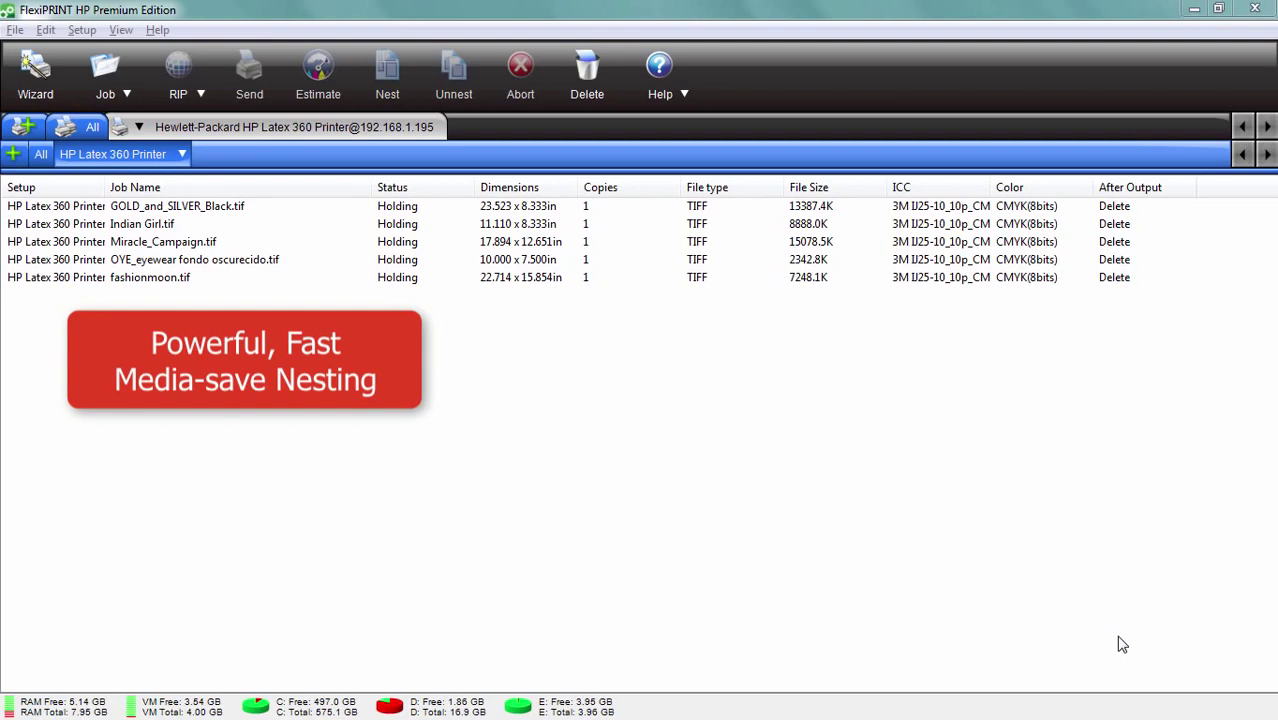
# Select GOLD_and_SILVER_Black.tif through OYE_eyewear fondo oscurecido.tif and nest the four jobs.
pyautogui.click(222, 206)
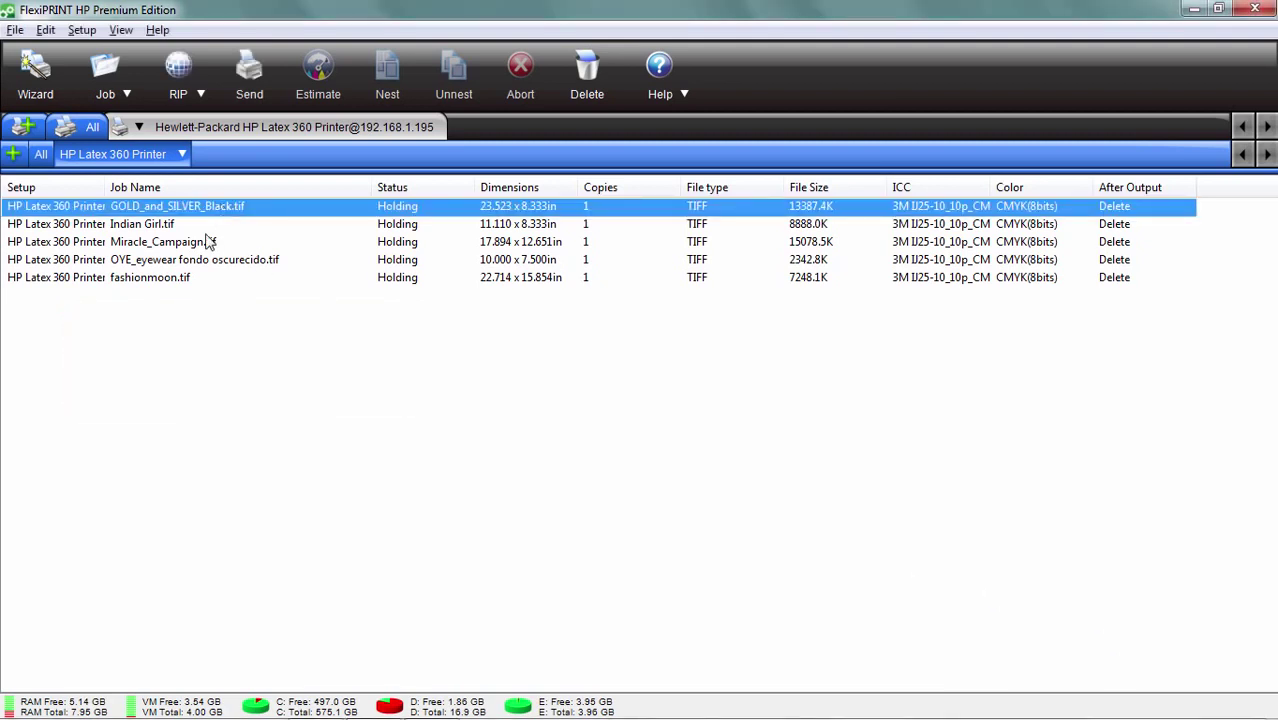
pyautogui.click(205, 224)
pyautogui.click(207, 242)
pyautogui.click(210, 259)
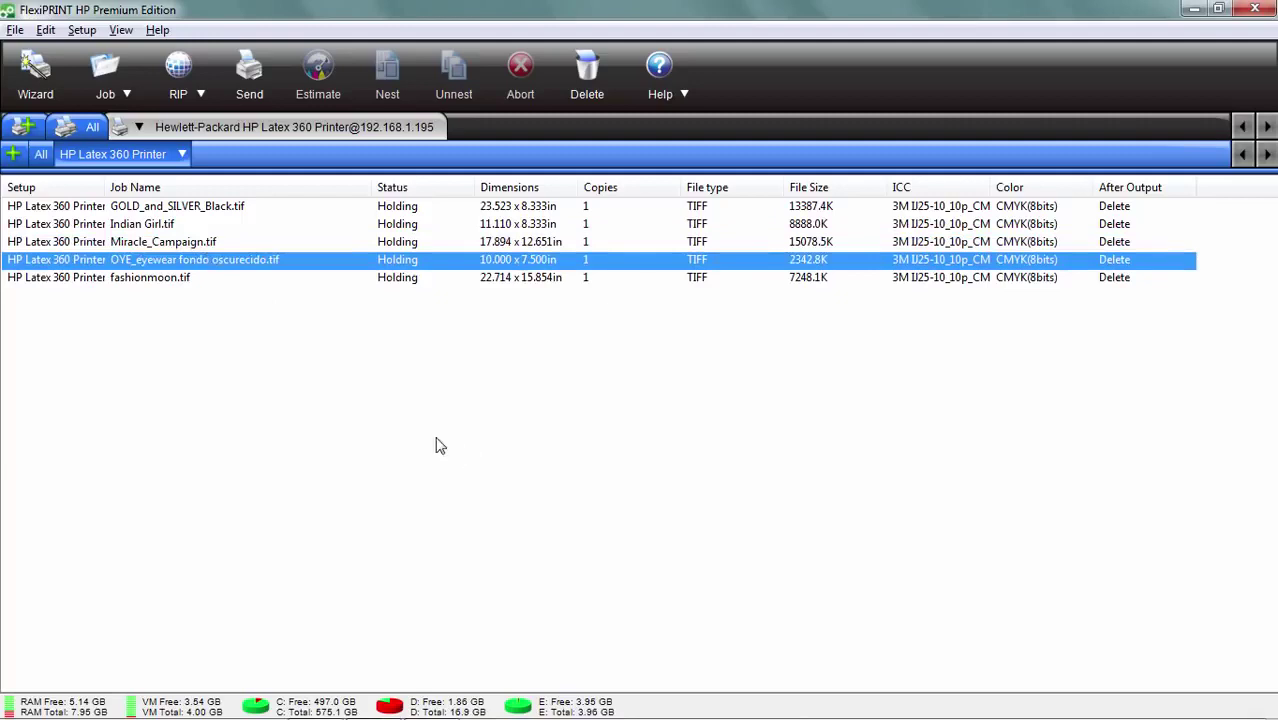
pyautogui.click(410, 444)
pyautogui.click(212, 207)
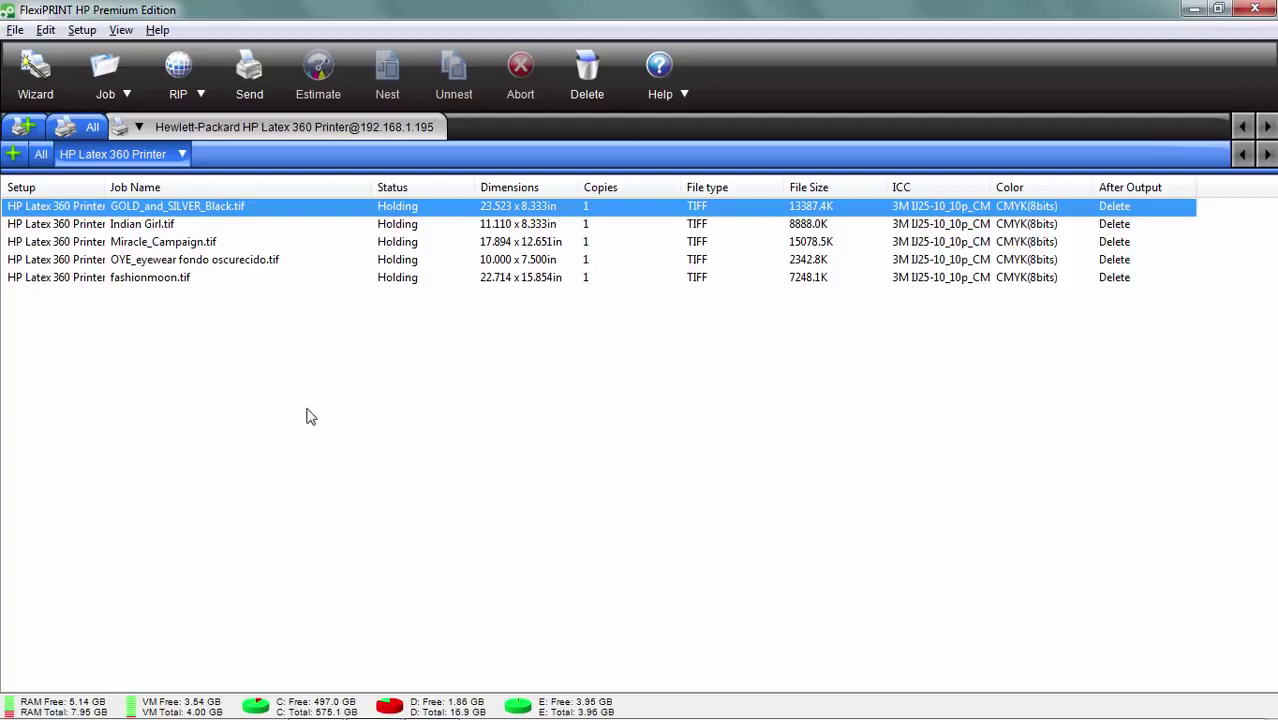
pyautogui.keyDown('shift'); pyautogui.click(228, 266); pyautogui.keyUp('shift')
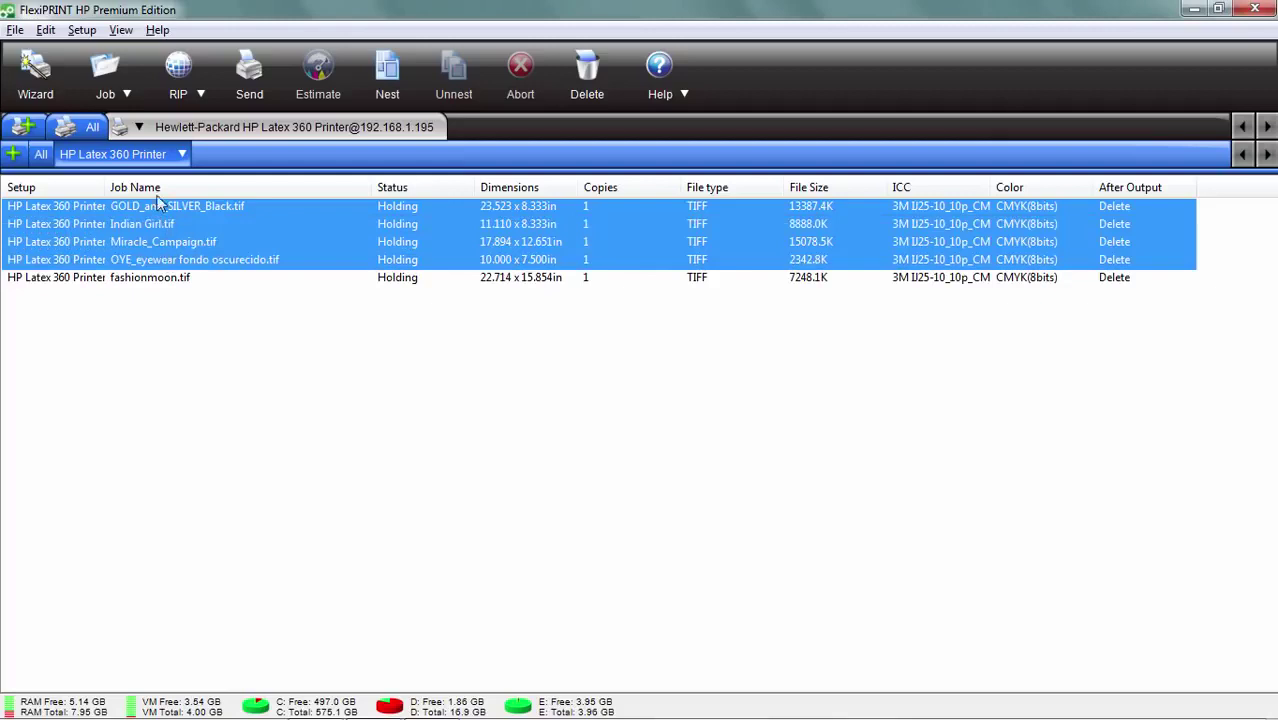
pyautogui.rightClick(161, 223)
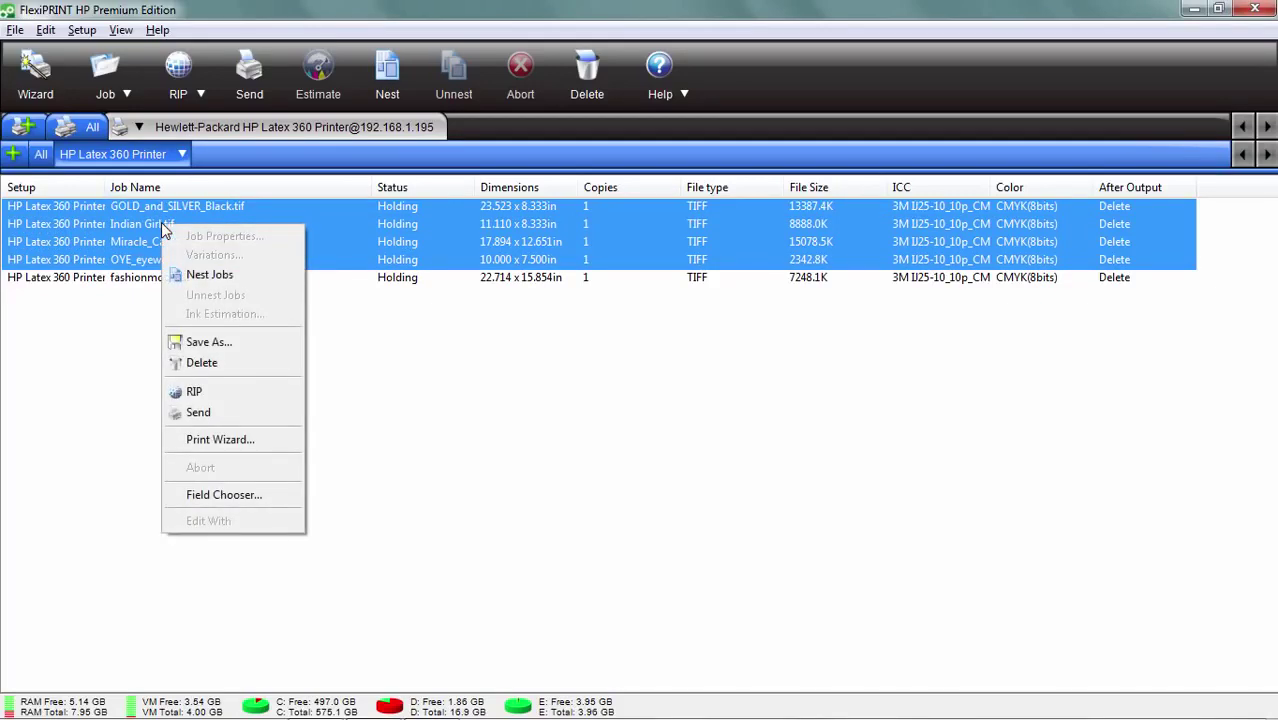
pyautogui.click(195, 276)
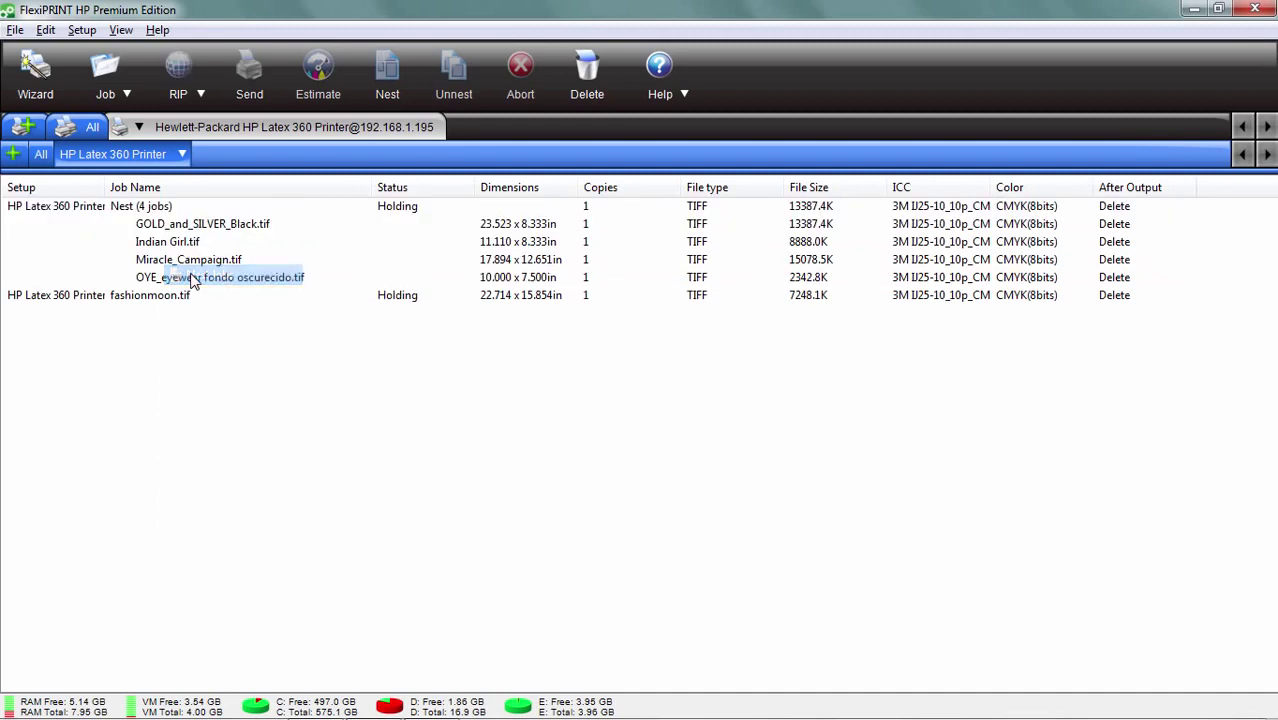
pyautogui.doubleClick(141, 210)
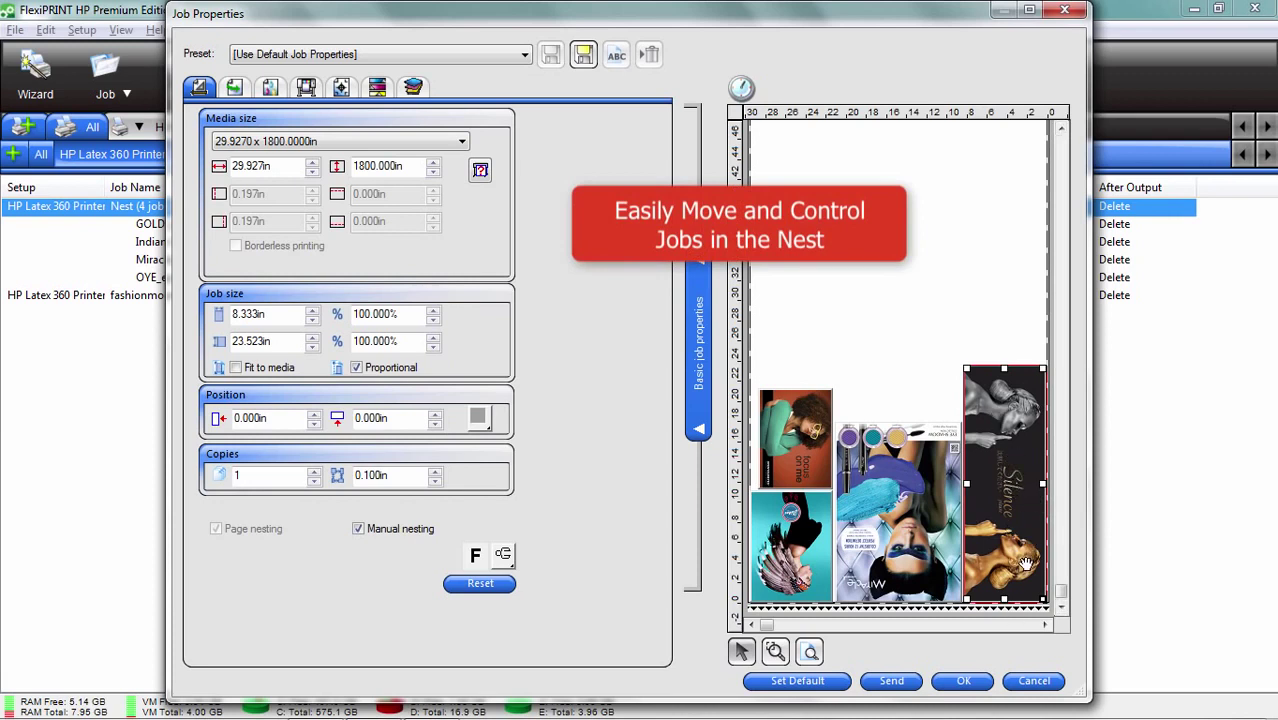
pyautogui.moveTo(1024, 564); pyautogui.dragTo(1034, 340)
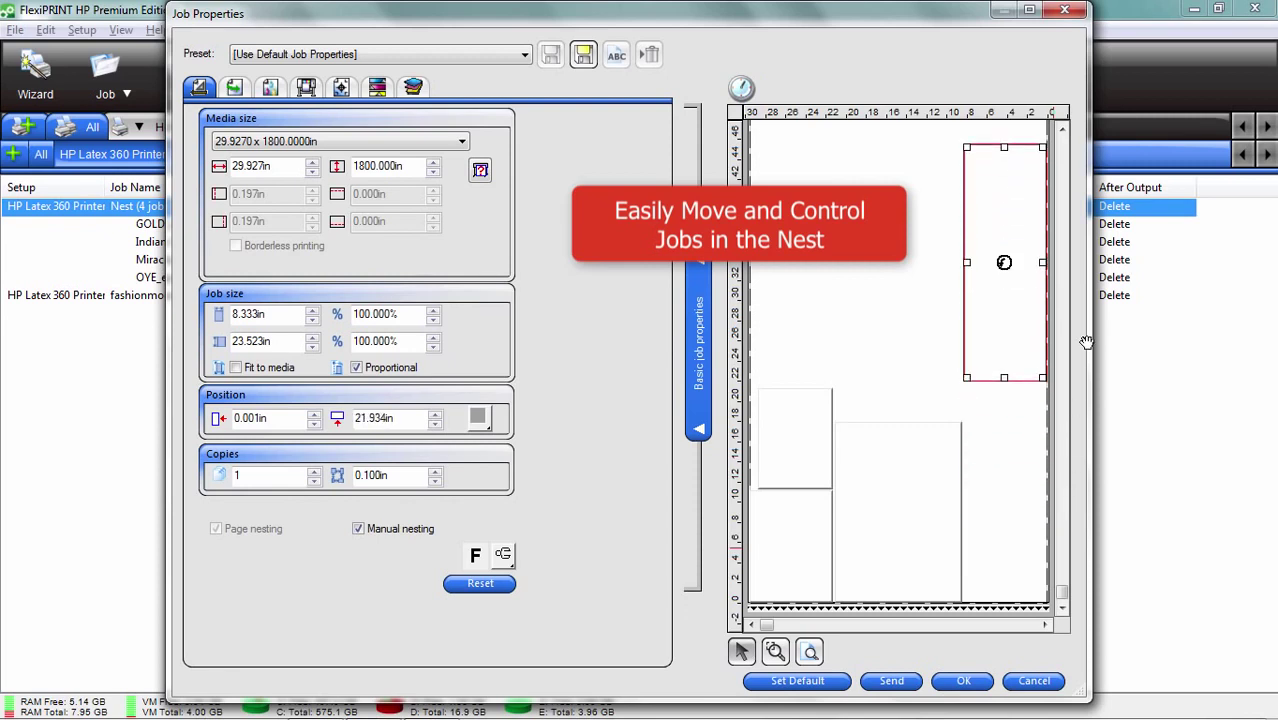
pyautogui.click(1005, 264)
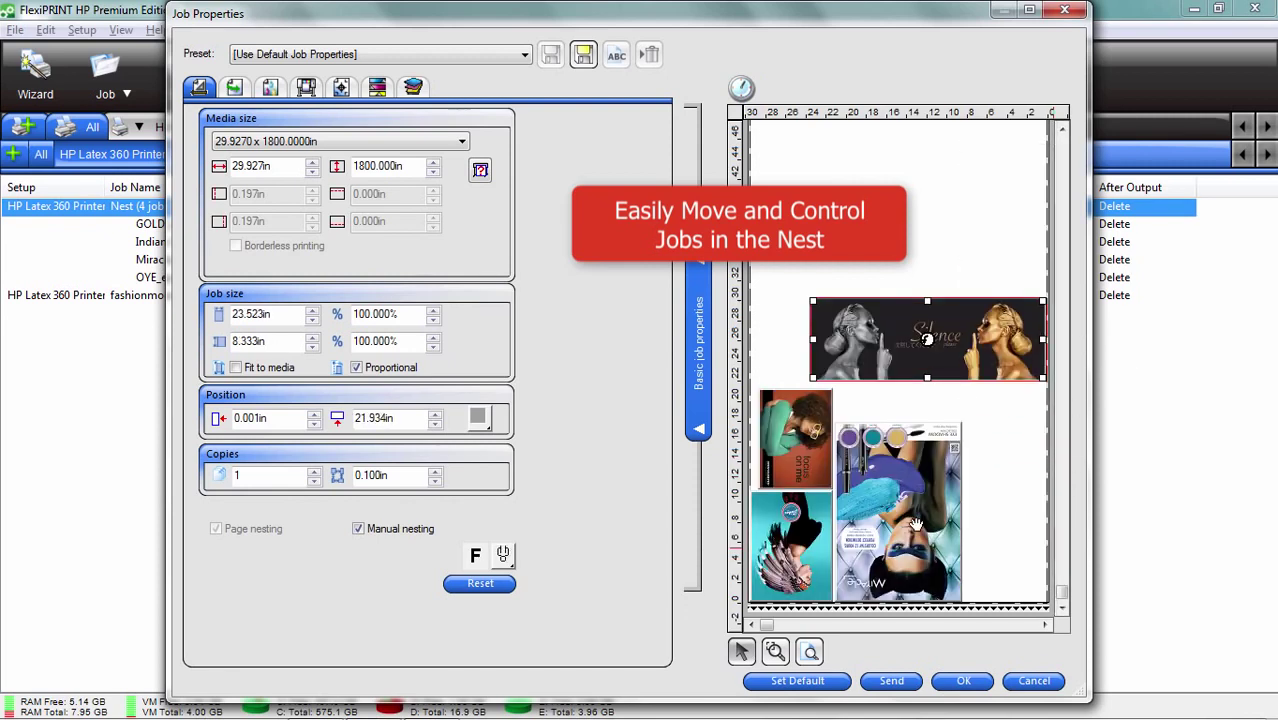
pyautogui.moveTo(910, 517); pyautogui.dragTo(956, 508)
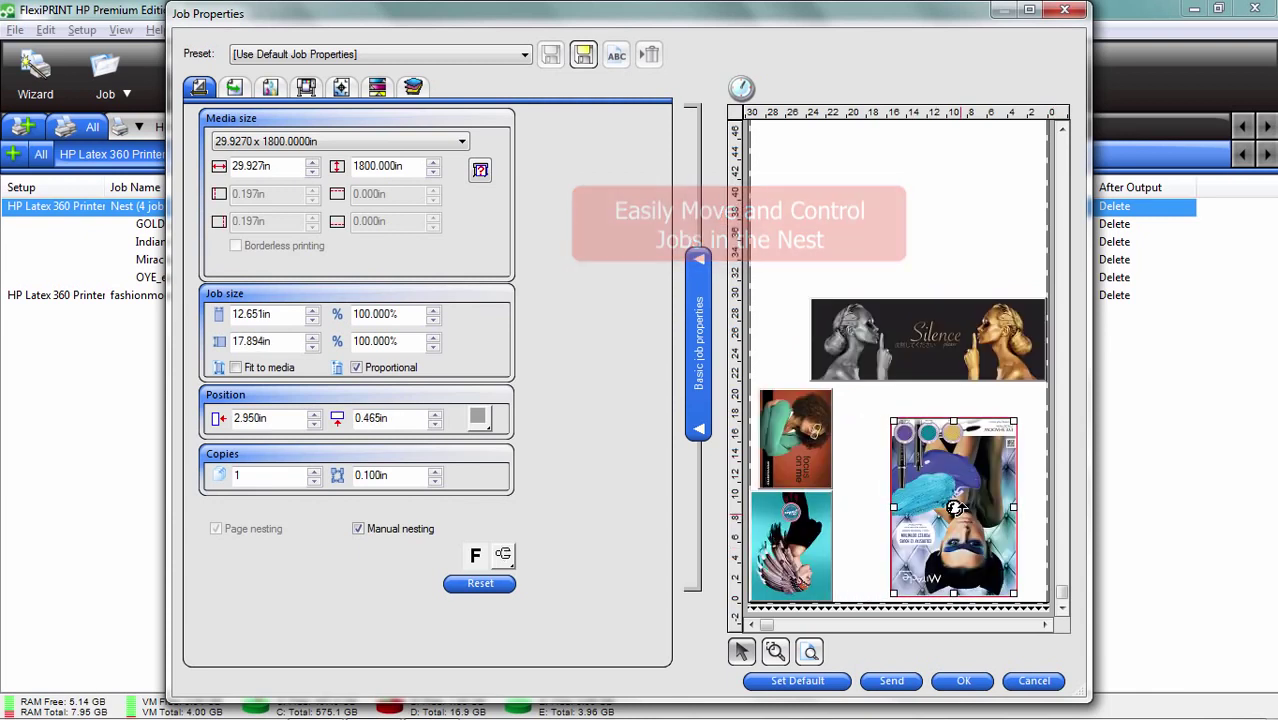
pyautogui.click(804, 444)
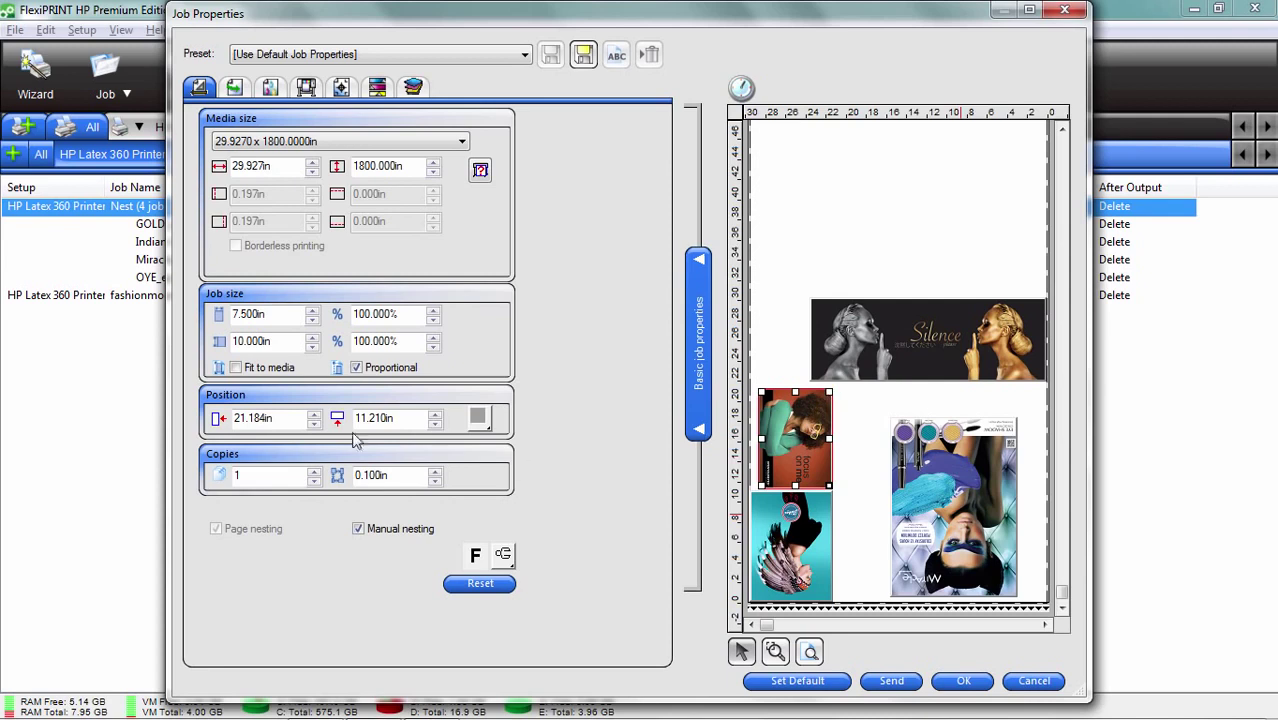
pyautogui.click(314, 472)
pyautogui.click(314, 472)
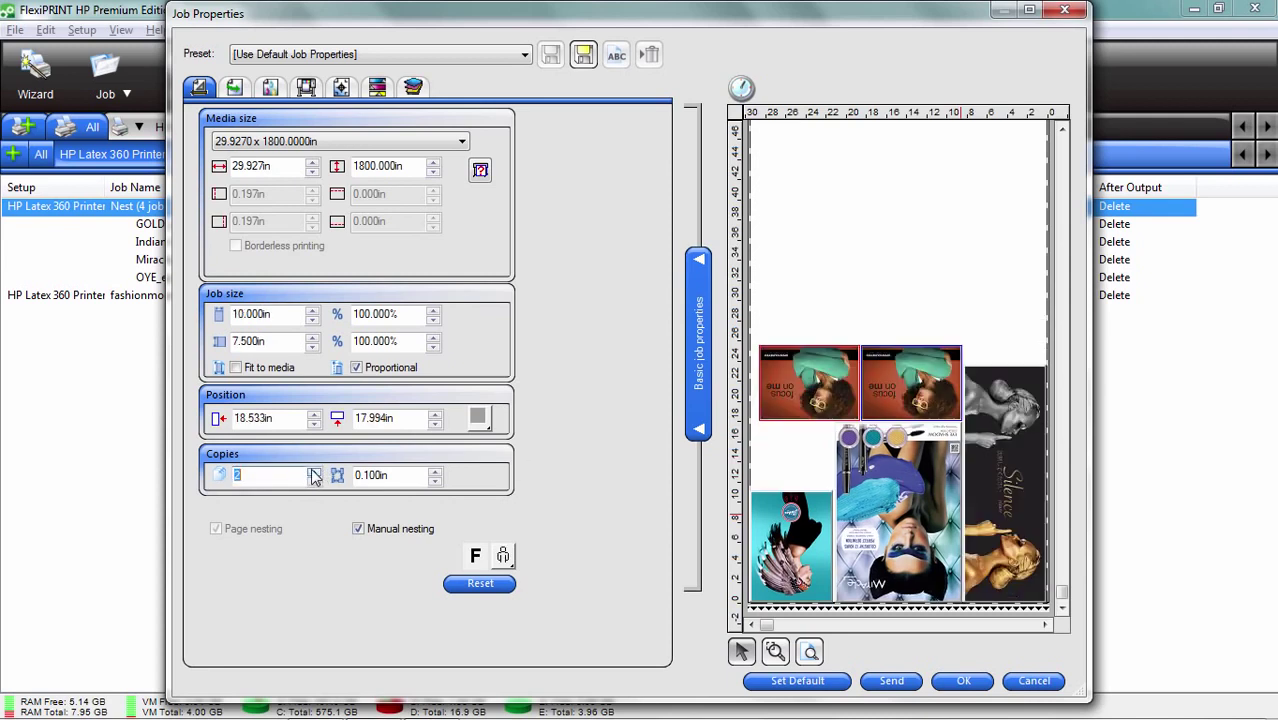
pyautogui.click(314, 472)
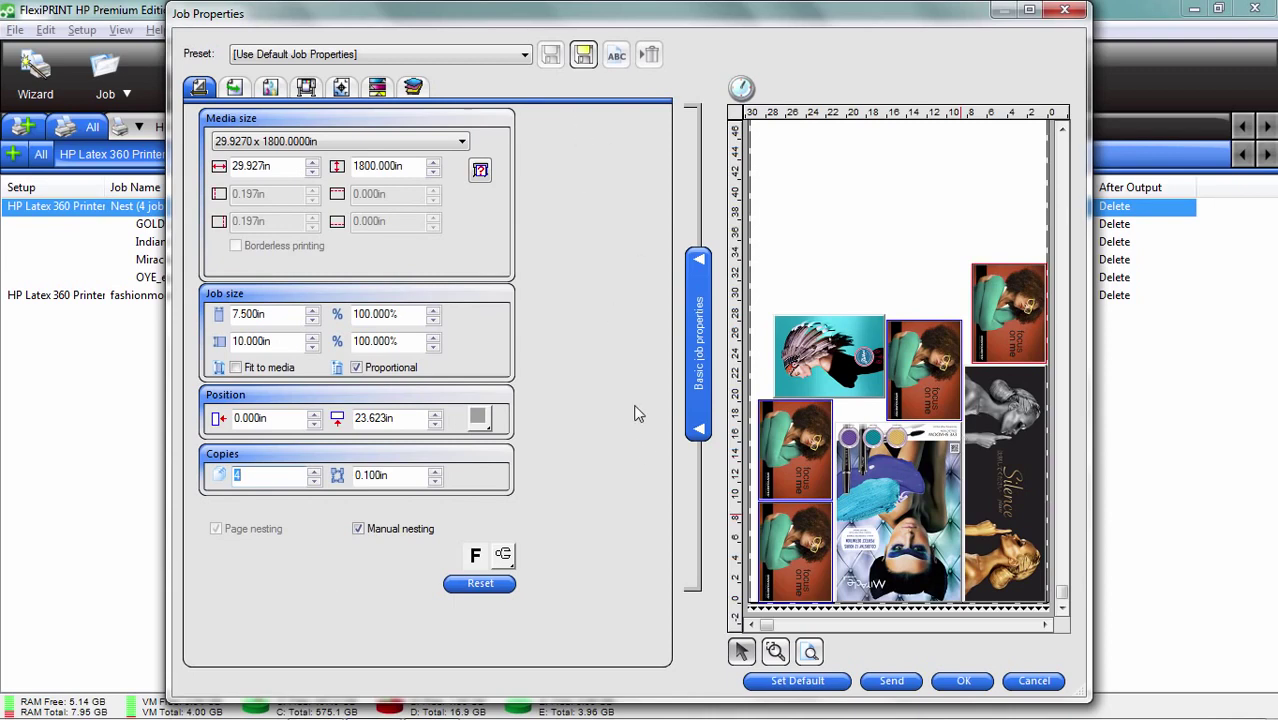
pyautogui.click(1036, 683)
pyautogui.click(112, 300)
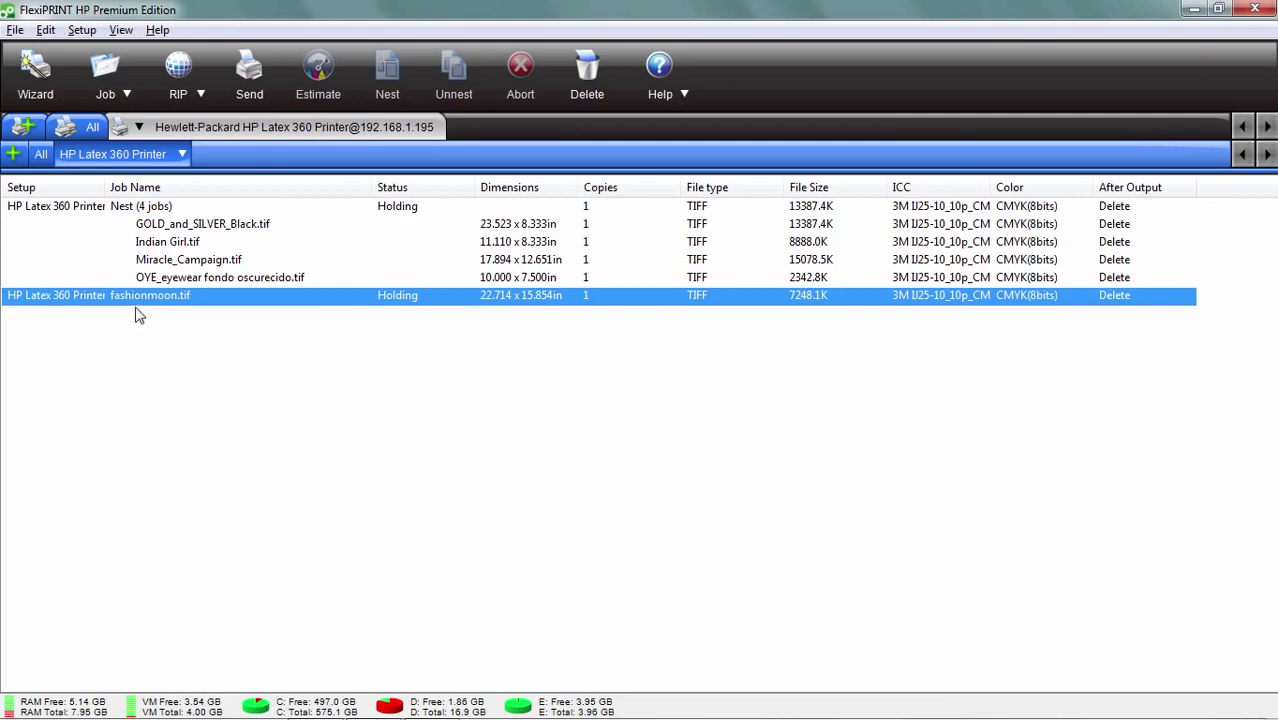
pyautogui.doubleClick(140, 300)
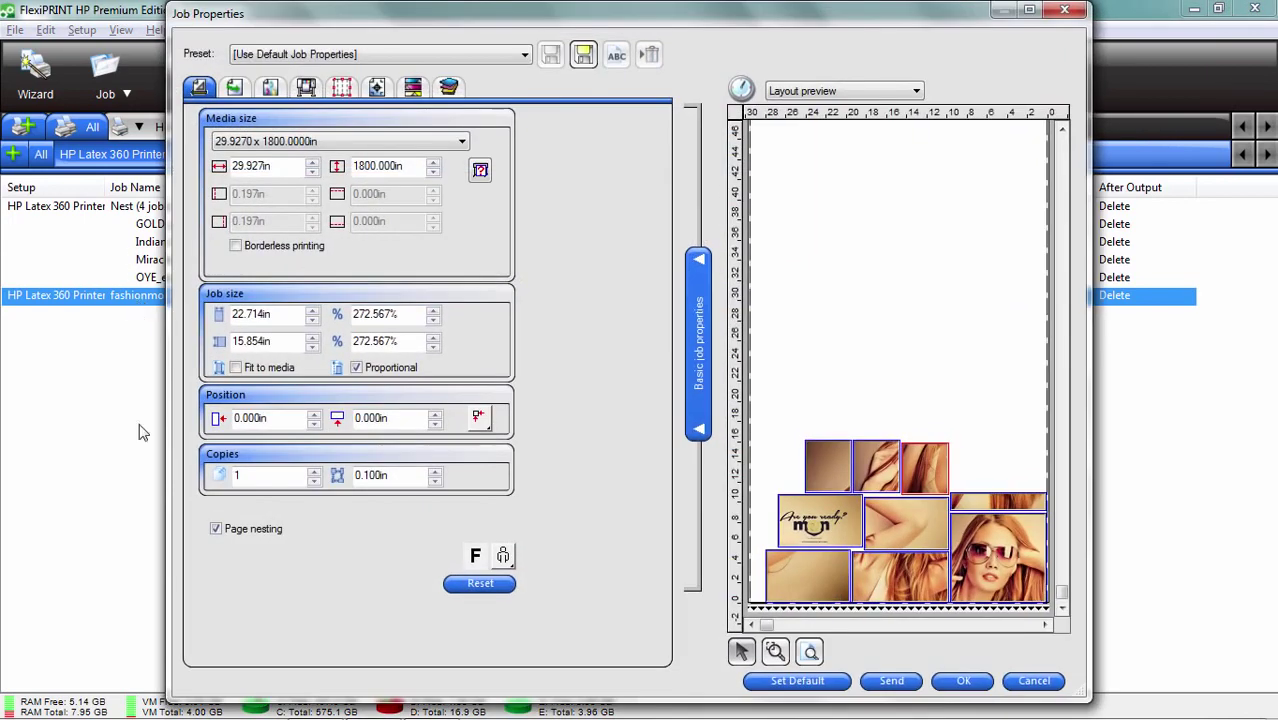
pyautogui.click(852, 91)
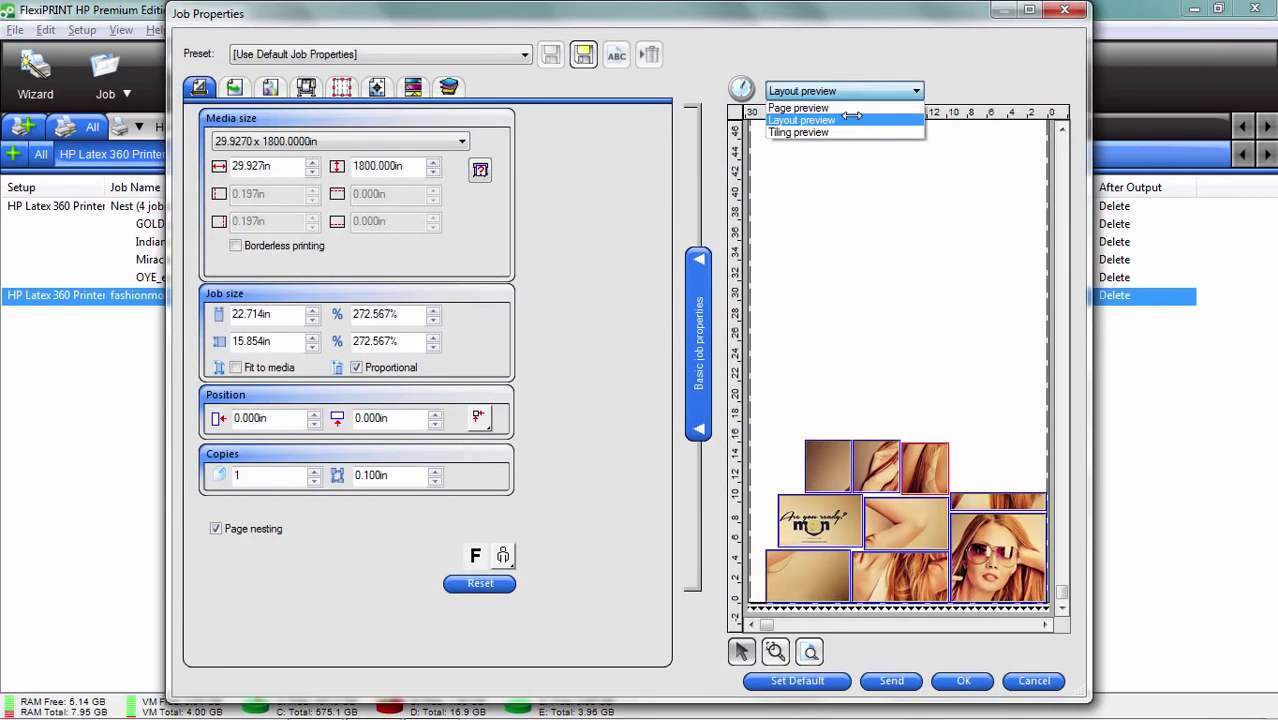
pyautogui.click(846, 136)
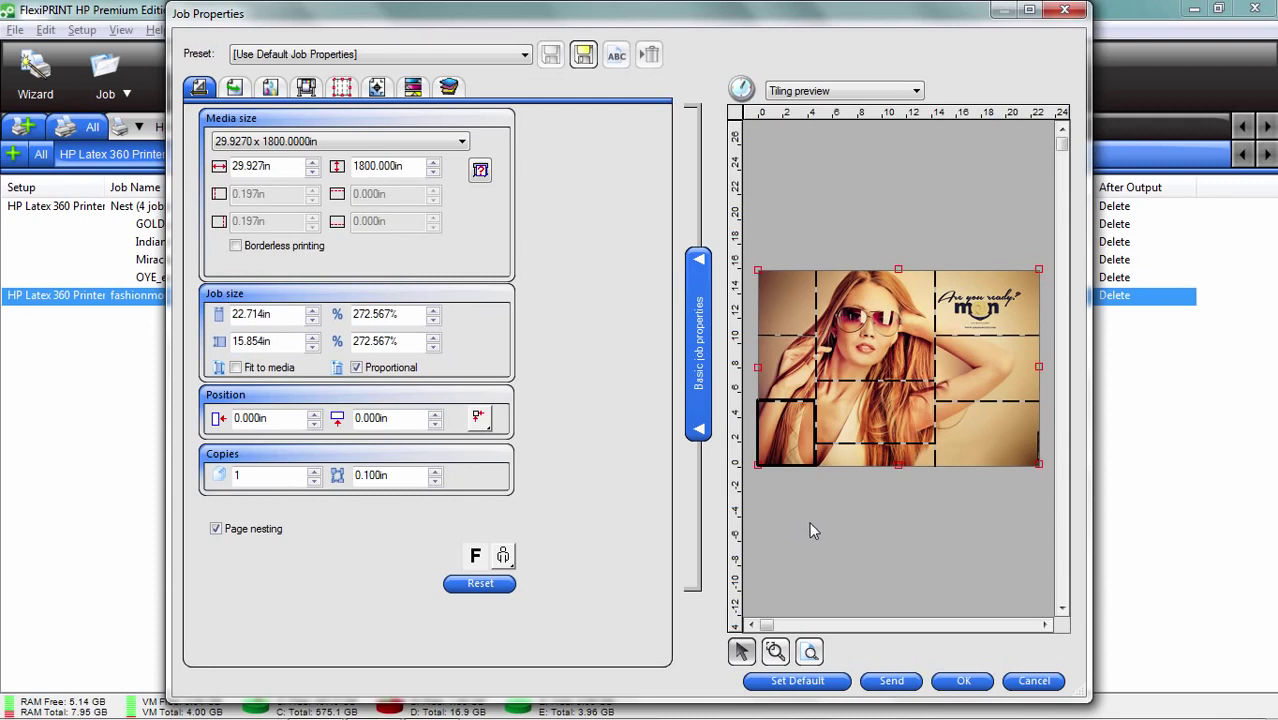
pyautogui.click(1034, 680)
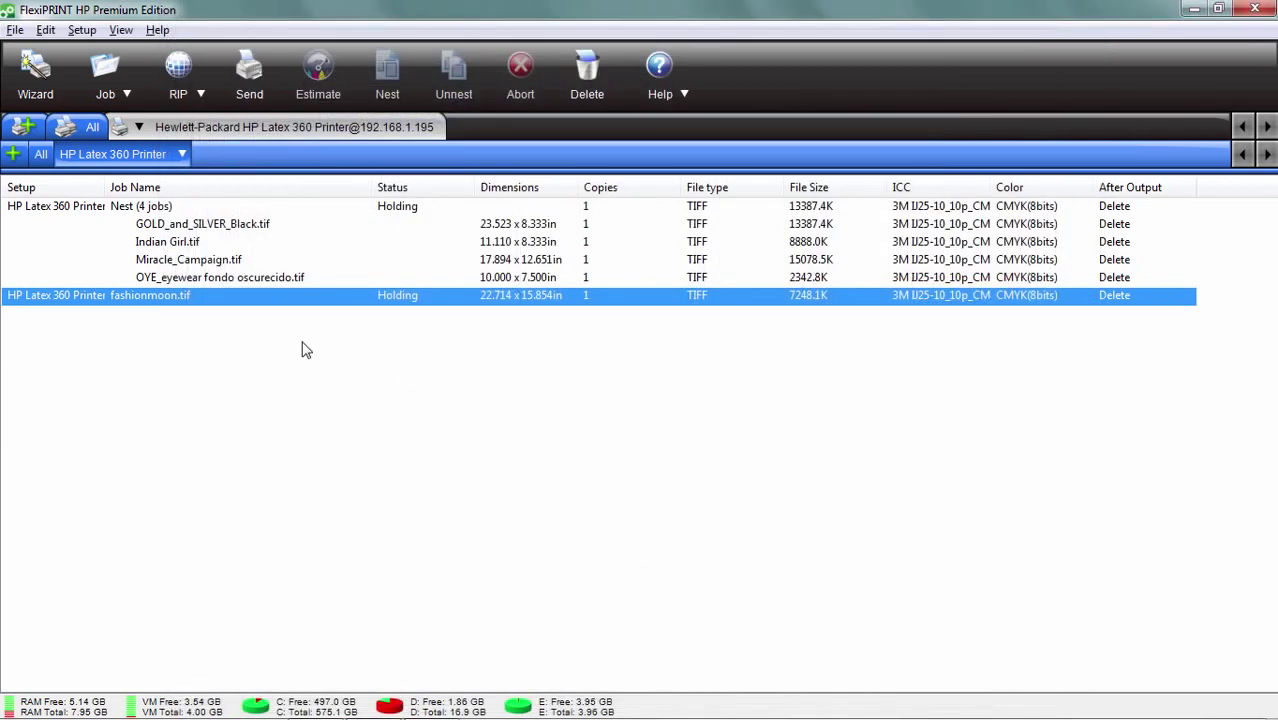
# Show the Edit With submenu for fashionmoon.tif.
pyautogui.rightClick(149, 298)
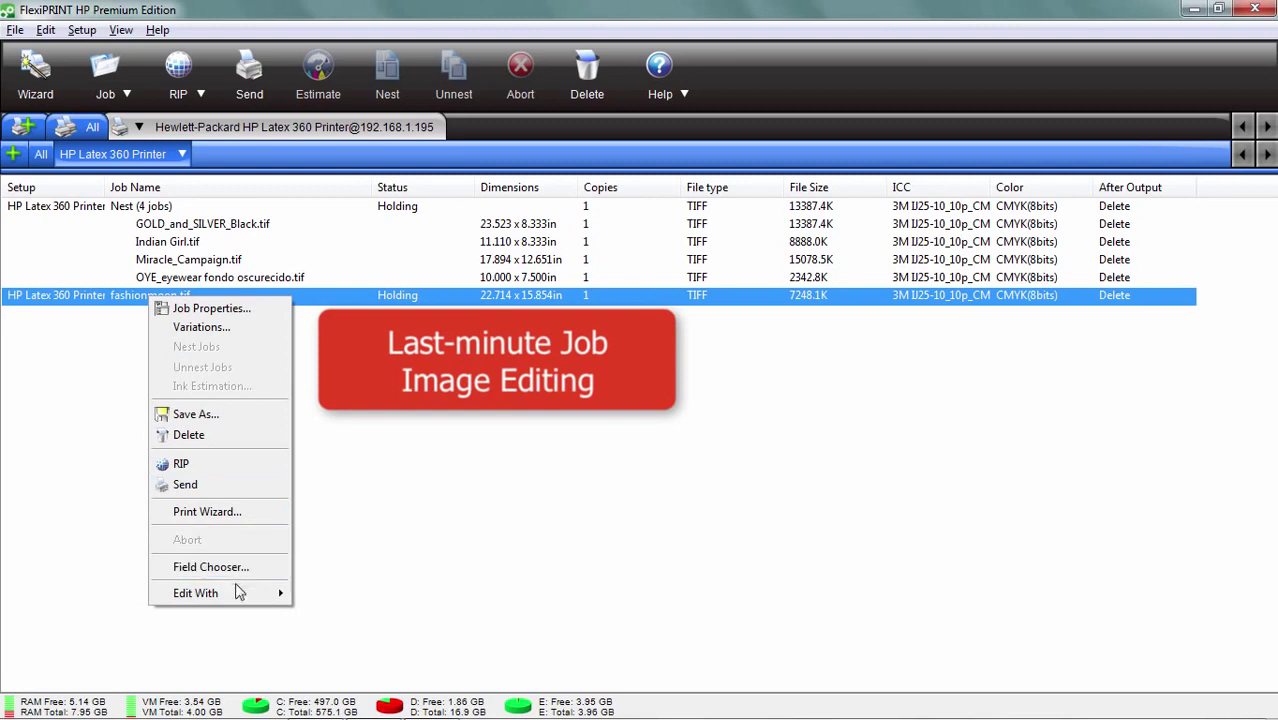
pyautogui.moveTo(237, 594)
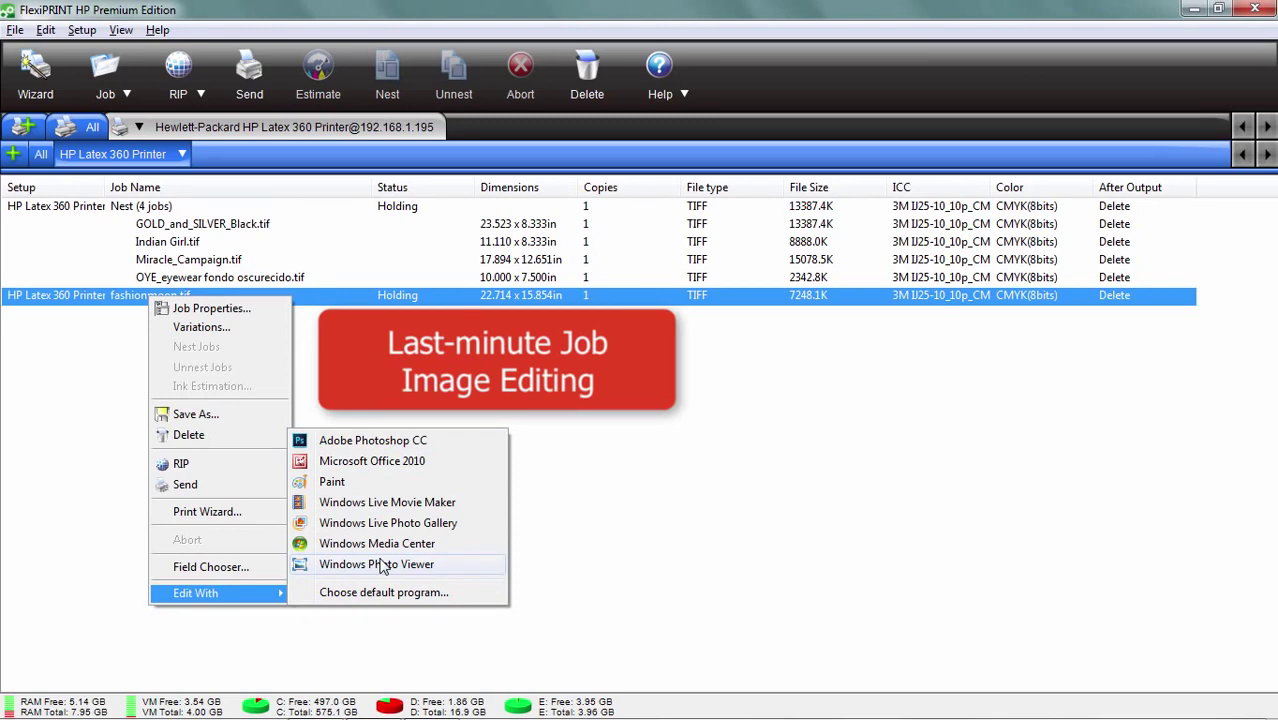
# Open fashionmoon.tif in Adobe Photoshop CC and brush a black heart beside the model's arm.
pyautogui.click(376, 443)
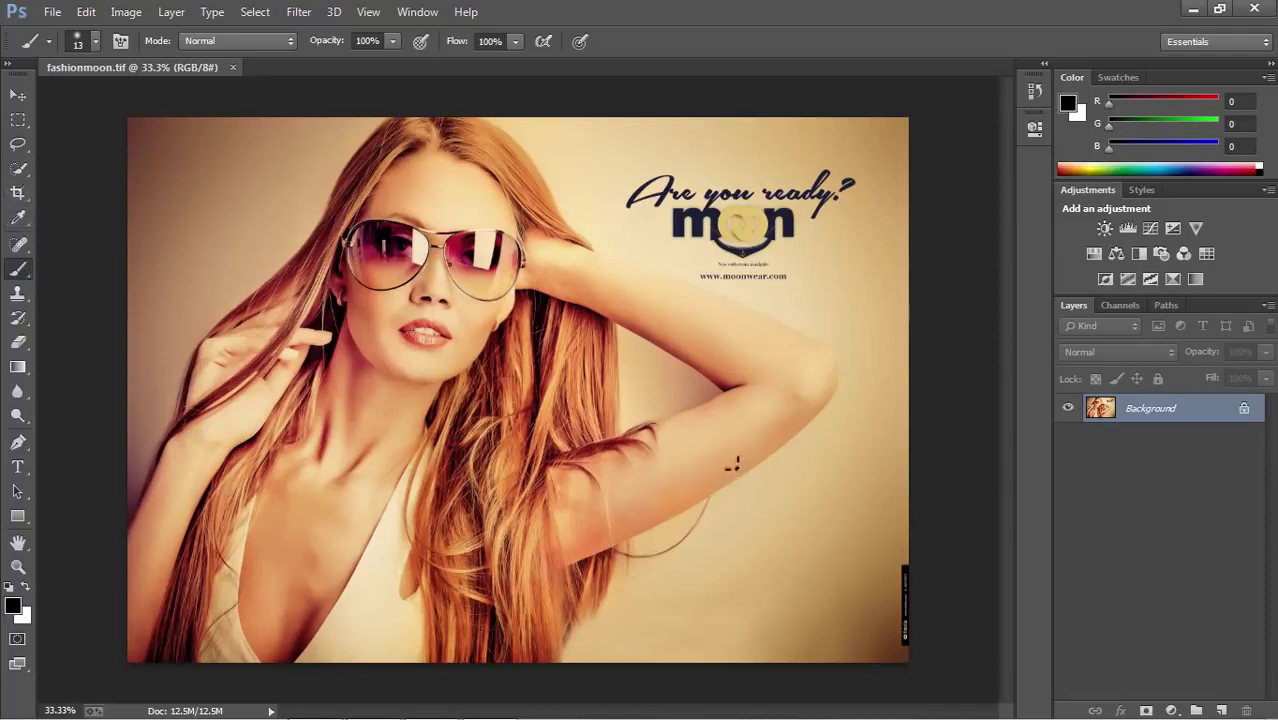
pyautogui.moveTo(731, 464)
pyautogui.mouseDown()
pyautogui.moveTo(831, 385)
pyautogui.moveTo(866, 456)
pyautogui.moveTo(782, 650)
pyautogui.mouseUp()
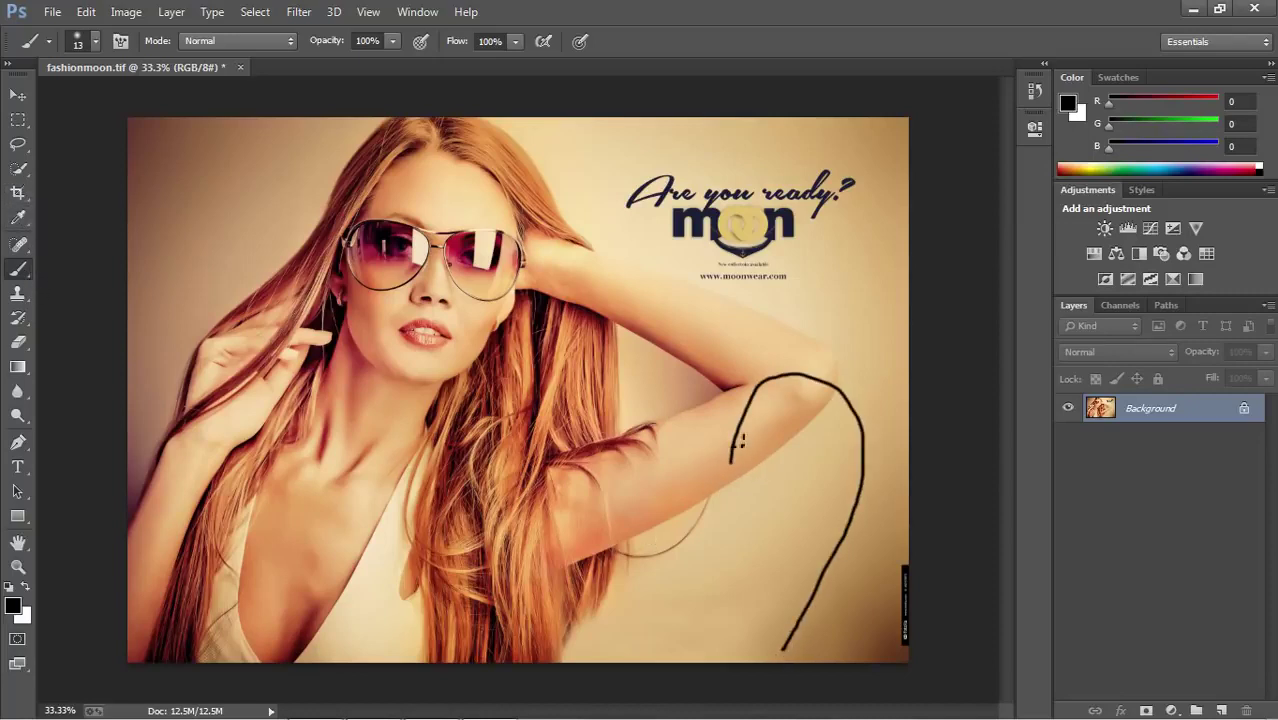
pyautogui.moveTo(731, 460)
pyautogui.mouseDown()
pyautogui.moveTo(698, 427)
pyautogui.moveTo(643, 468)
pyautogui.moveTo(757, 627)
pyautogui.mouseUp()
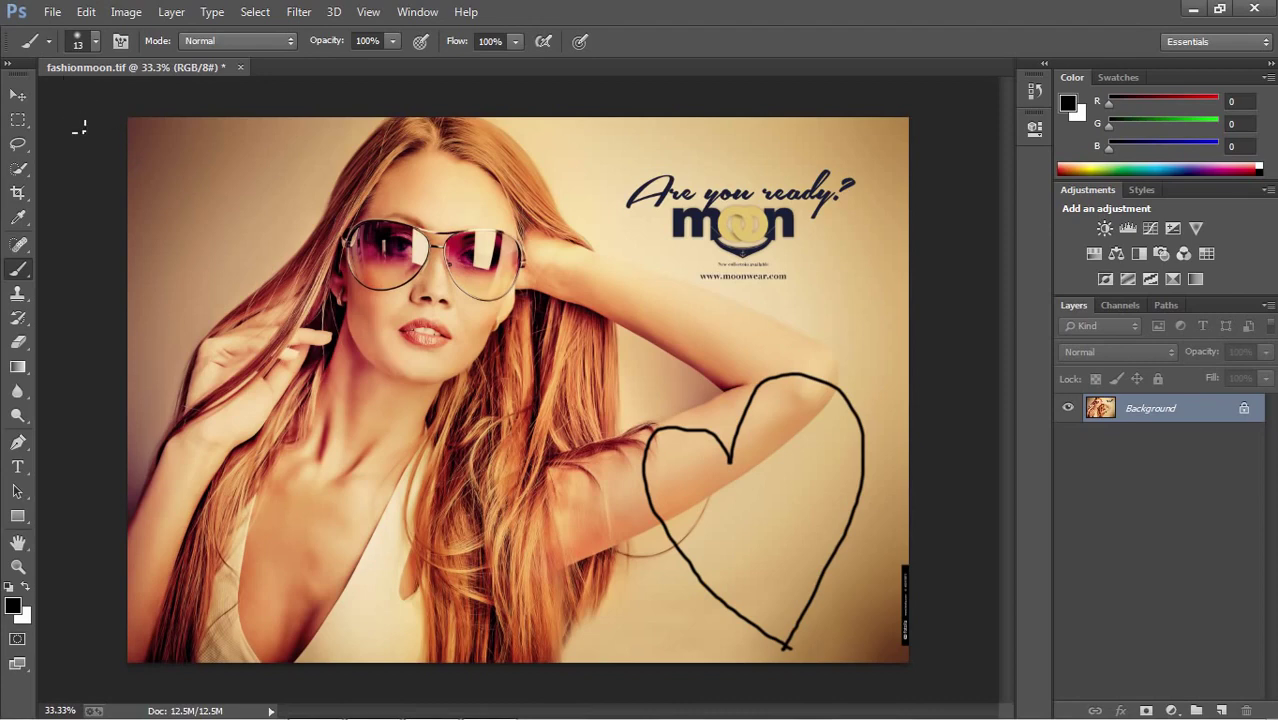
# Save the edited image and exit Photoshop.
pyautogui.click(55, 13)
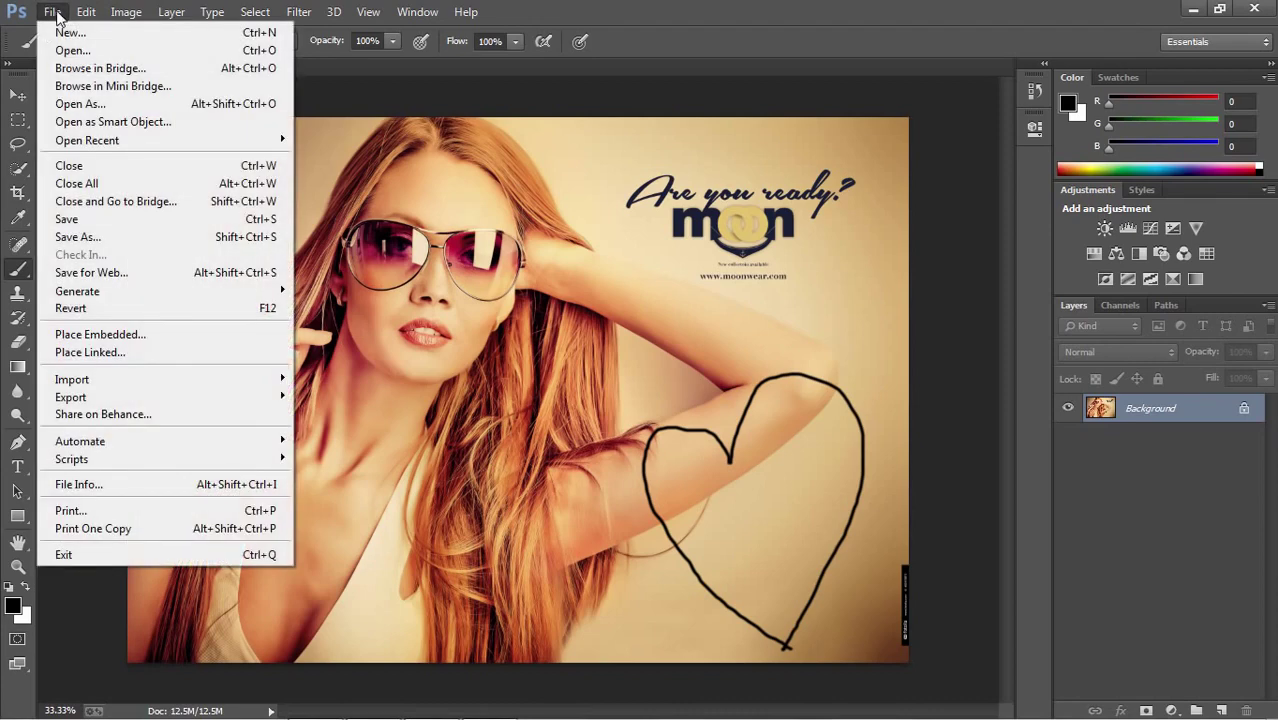
pyautogui.click(82, 219)
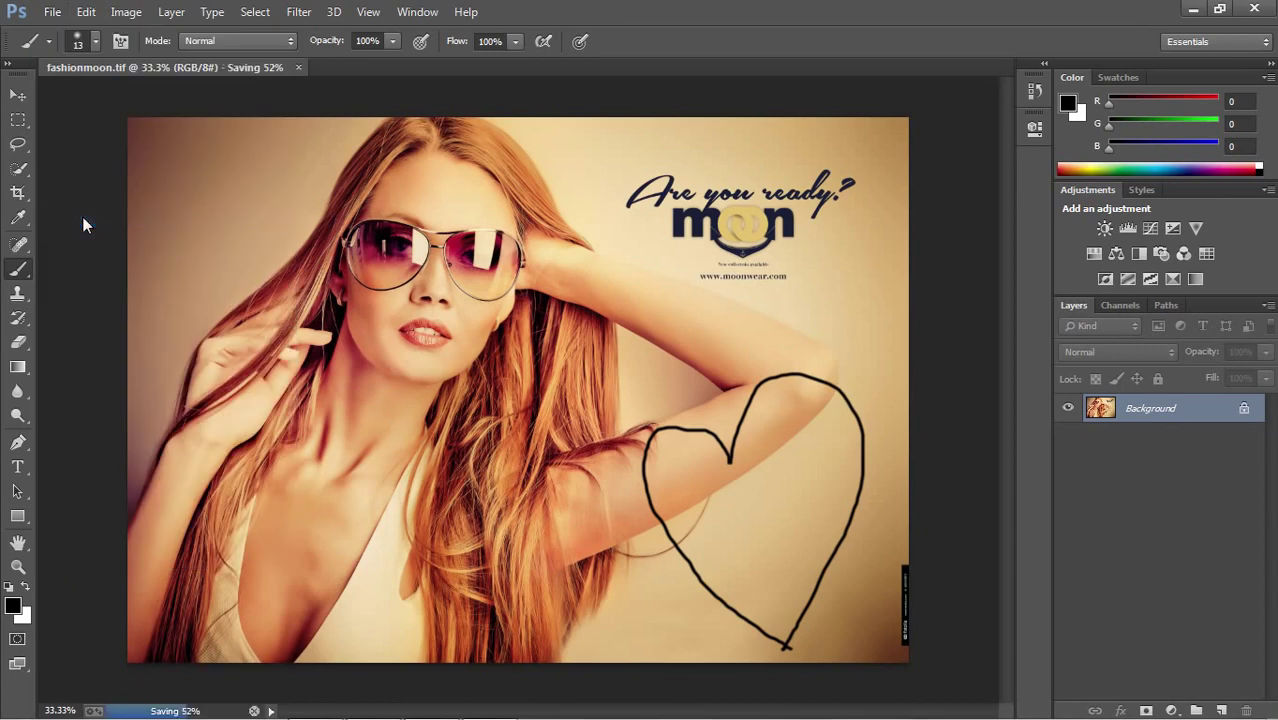
pyautogui.click(55, 13)
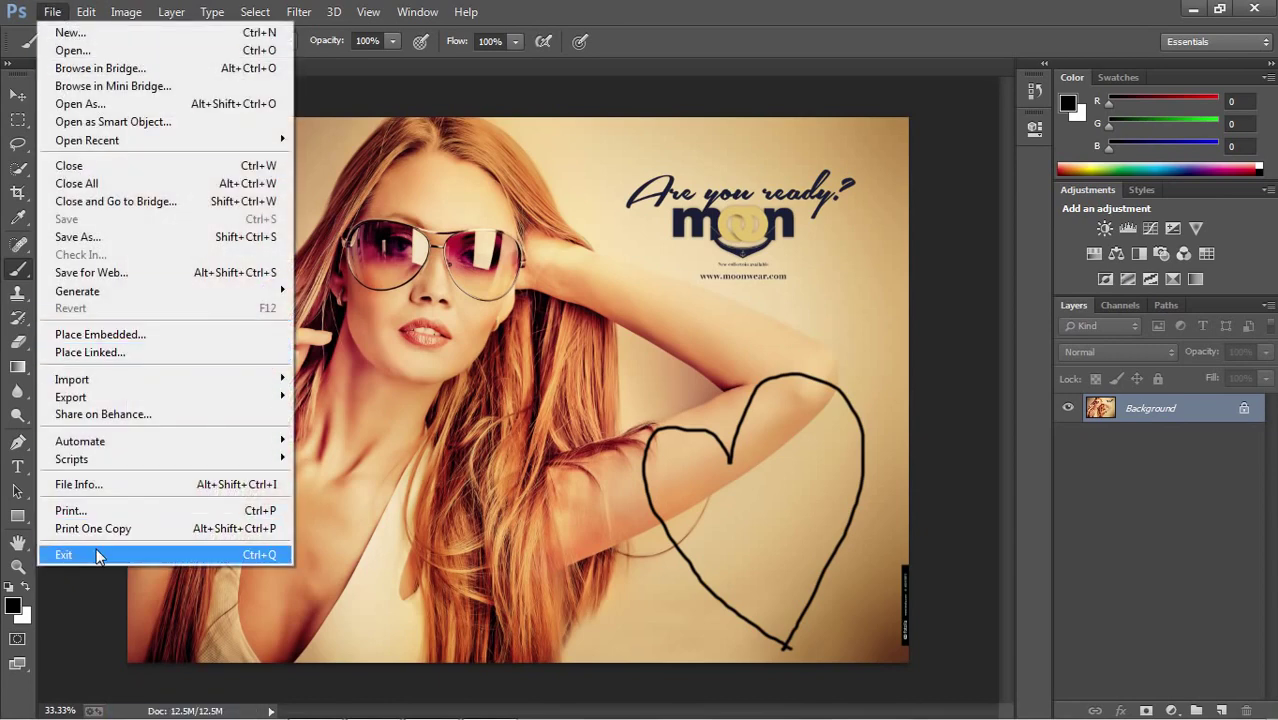
pyautogui.click(96, 555)
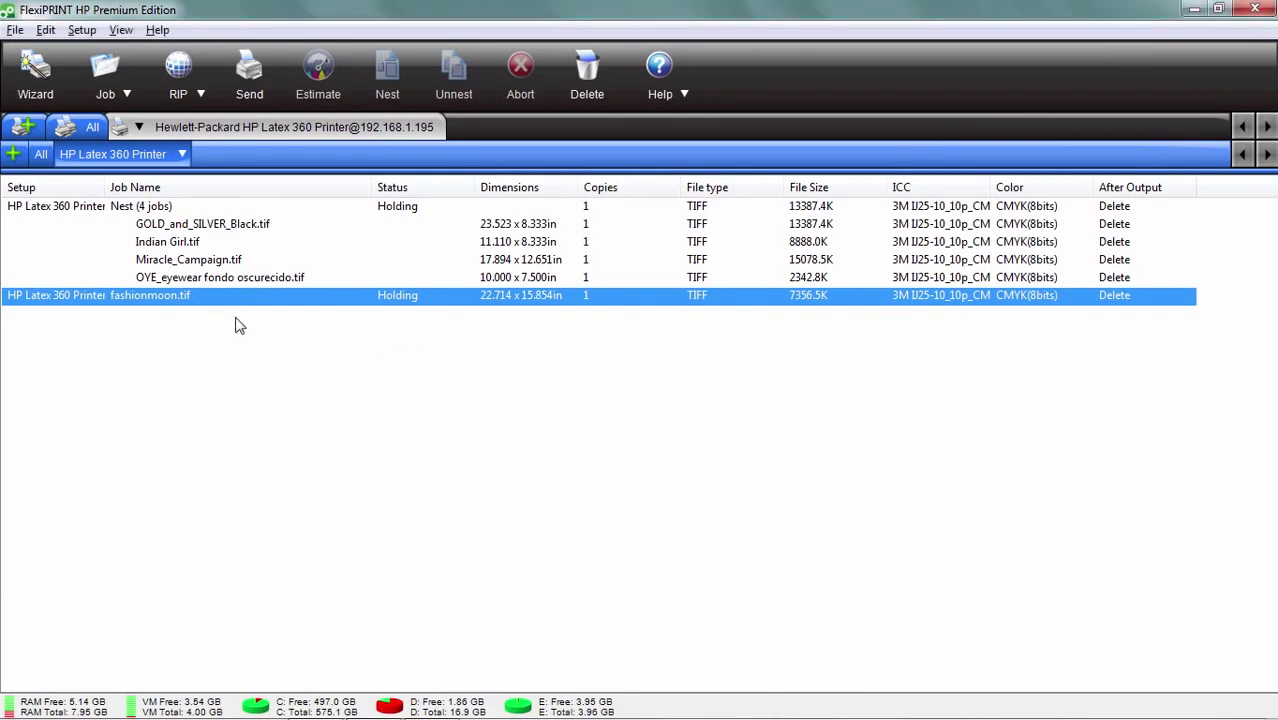
# Reopen fashionmoon.tif's job properties in Tiling preview mode.
pyautogui.doubleClick(178, 306)
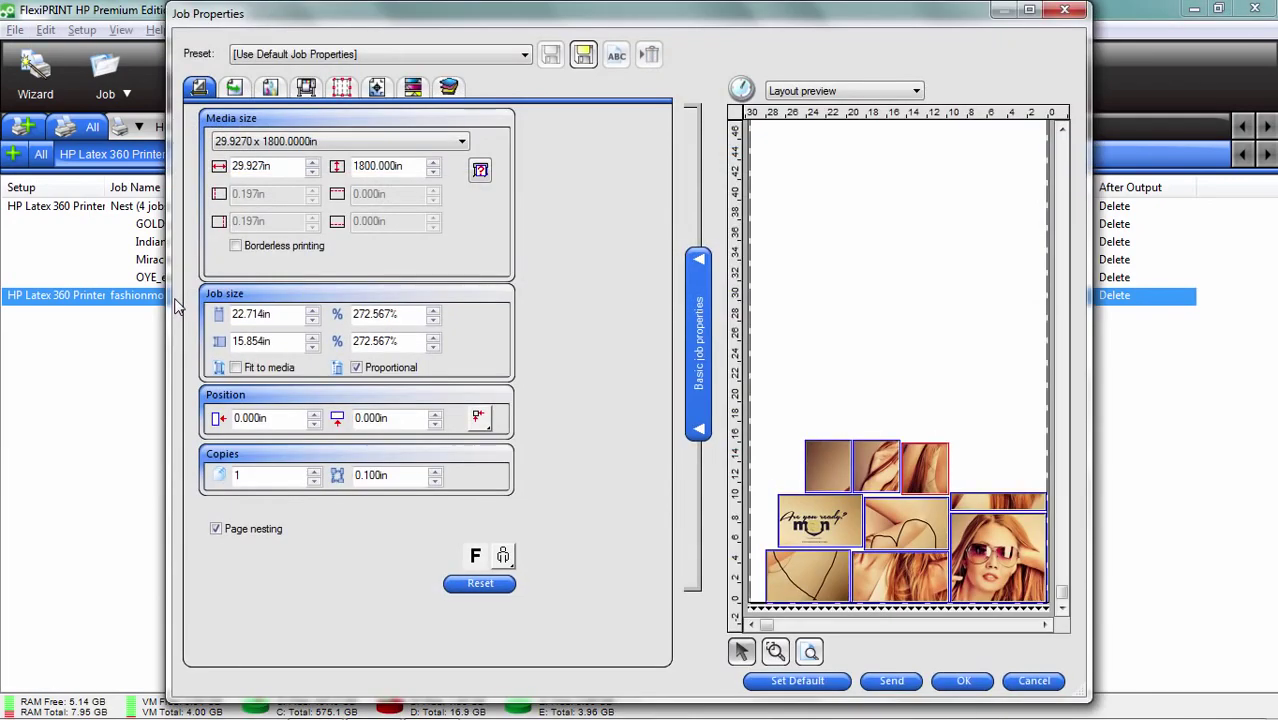
pyautogui.click(869, 91)
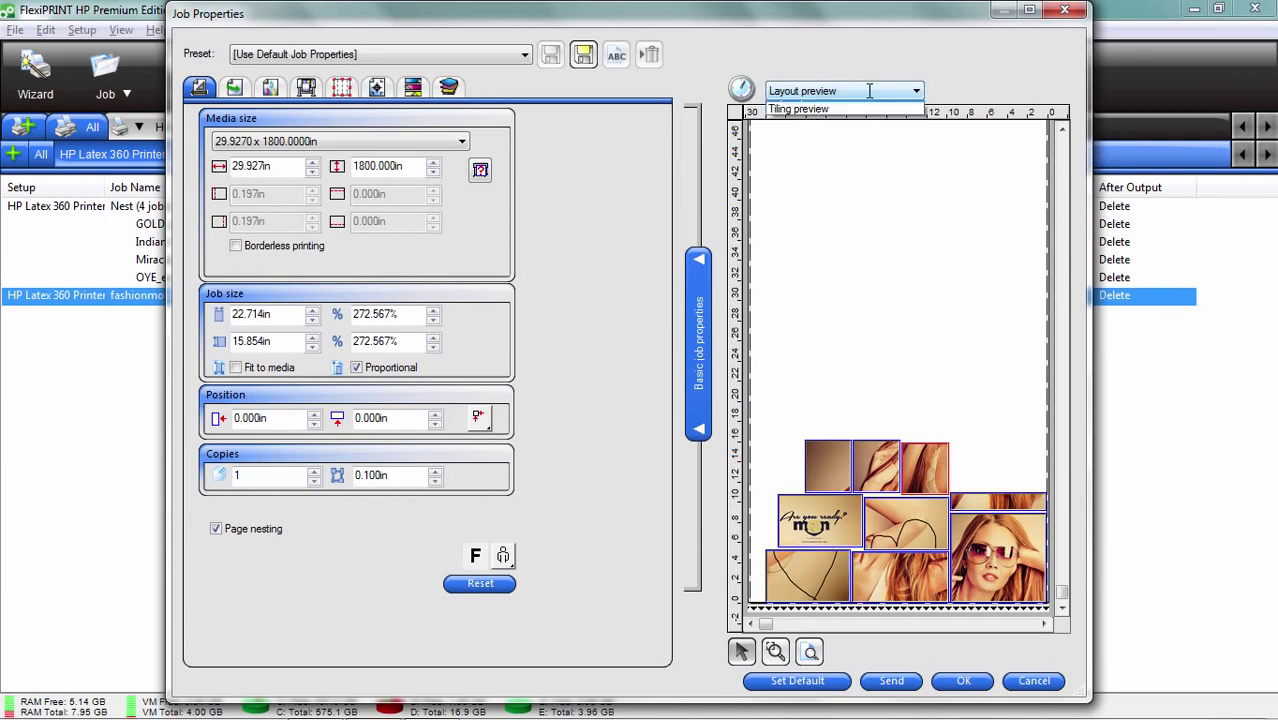
pyautogui.click(851, 131)
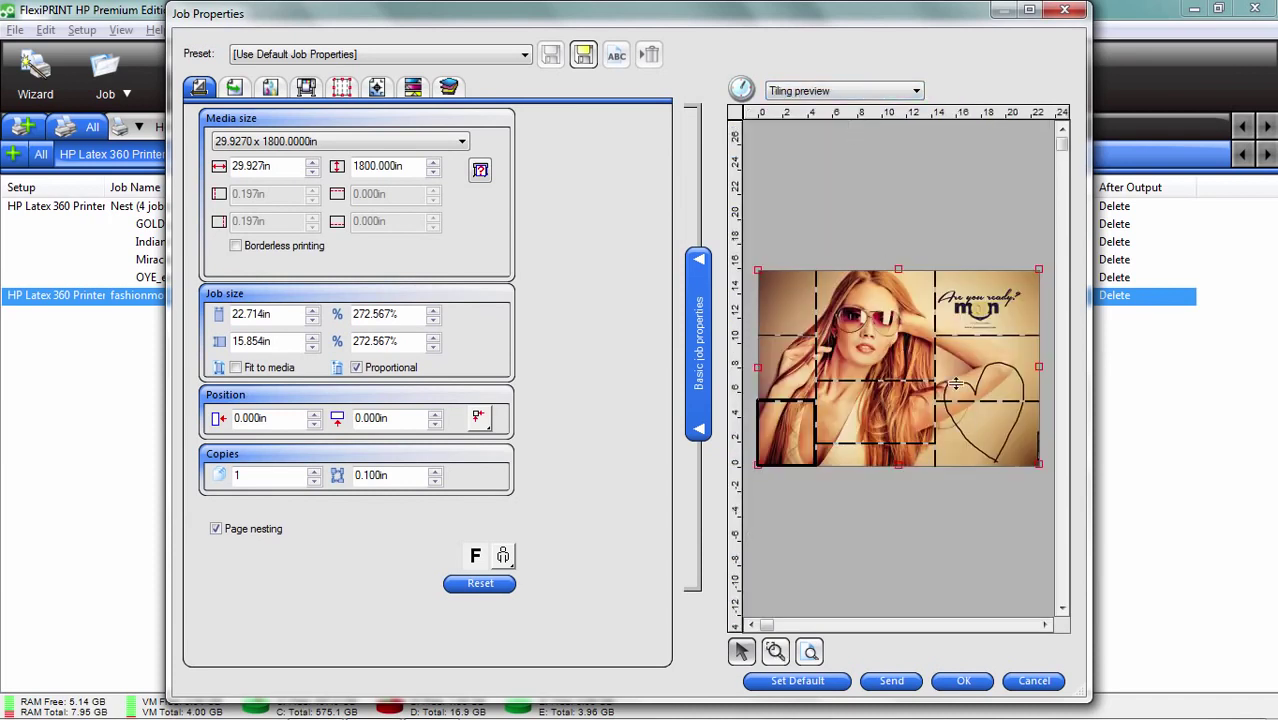